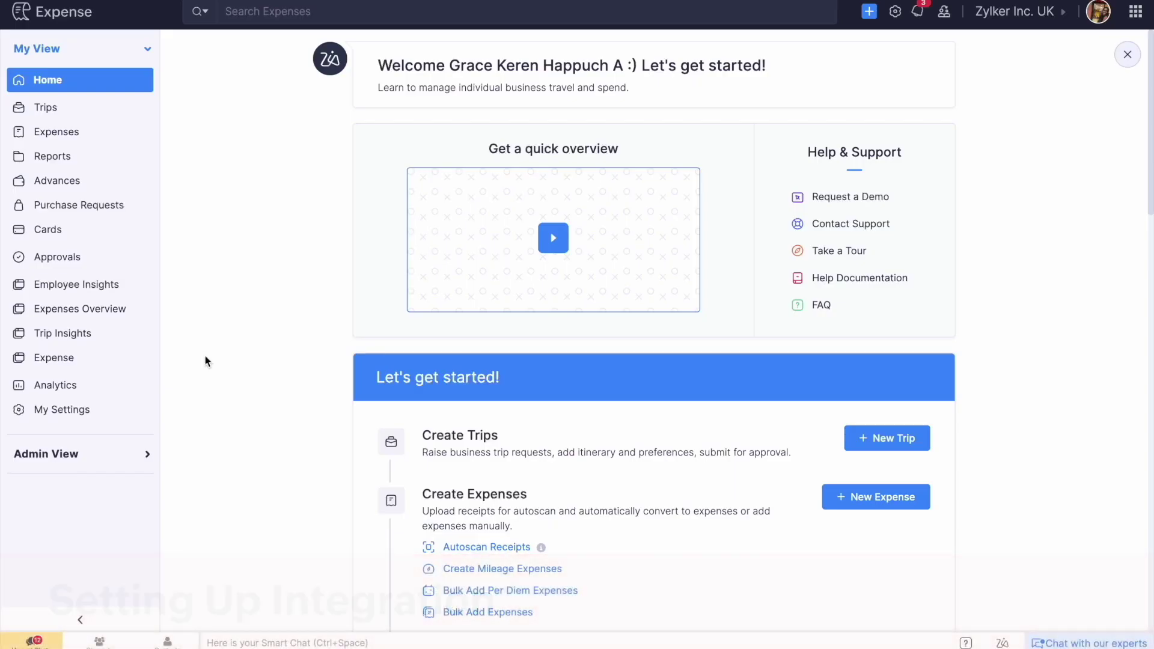
Switch from My View to the Admin View dashboard in the left sidebar.
{"action": "left_click", "coordinate": [97, 451]}
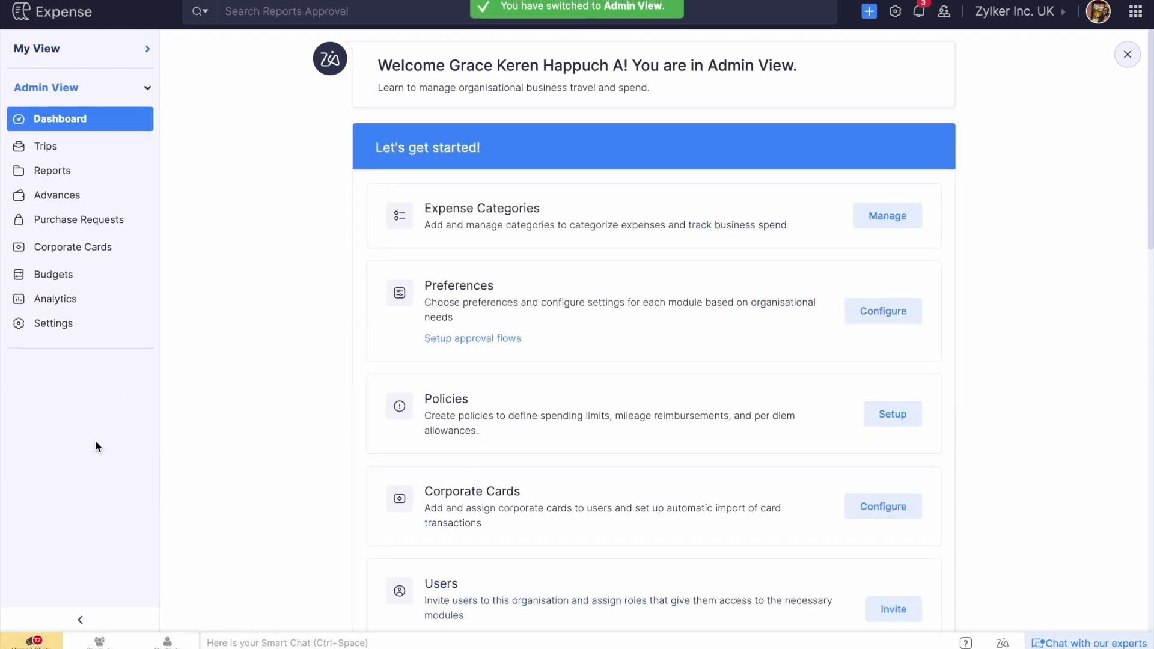
Start the Xero connection from Settings > Integrations > Accounting & ERP.
{"action": "left_click", "coordinate": [109, 327]}
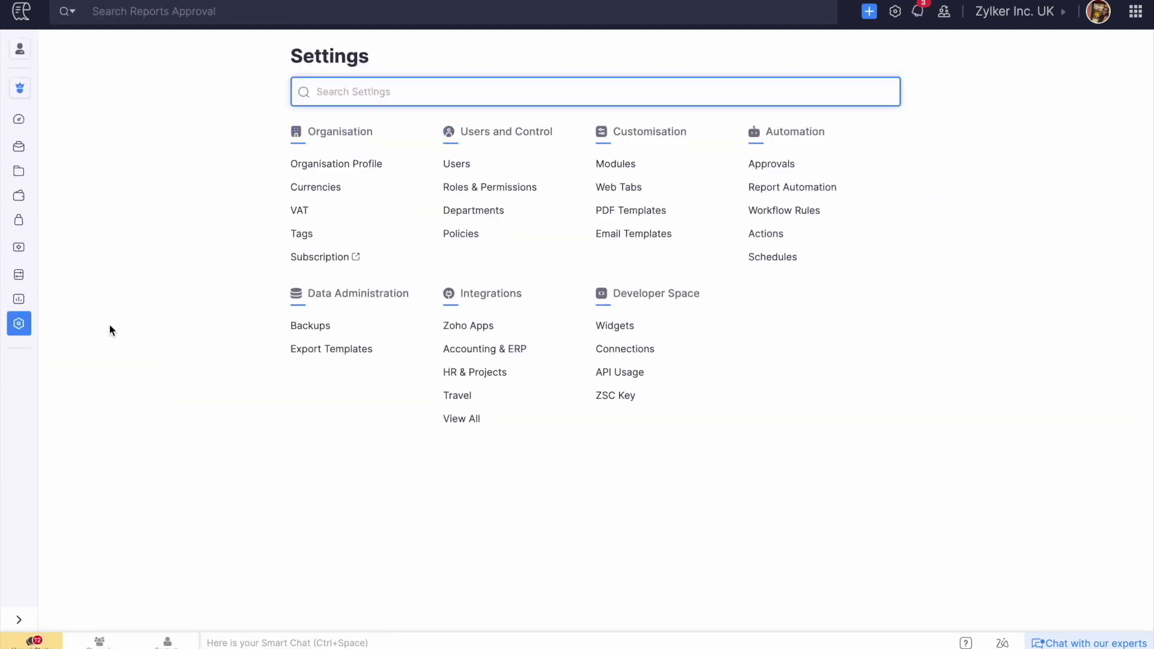
{"action": "left_click", "coordinate": [479, 356]}
{"action": "left_click", "coordinate": [734, 219]}
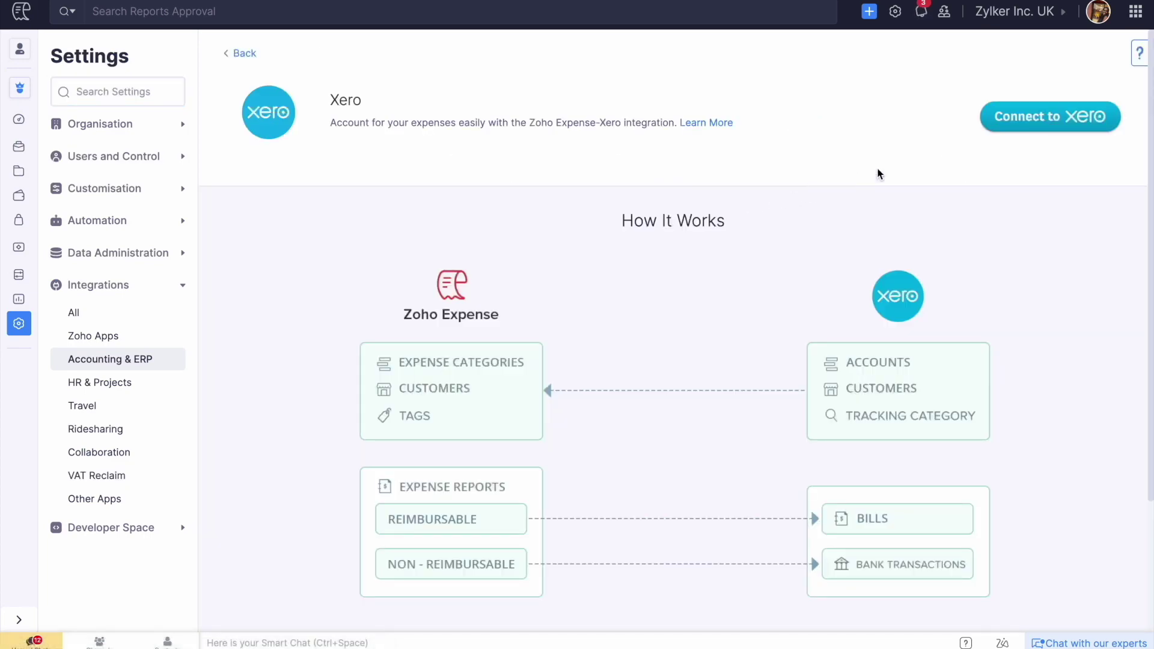
{"action": "left_click", "coordinate": [991, 126]}
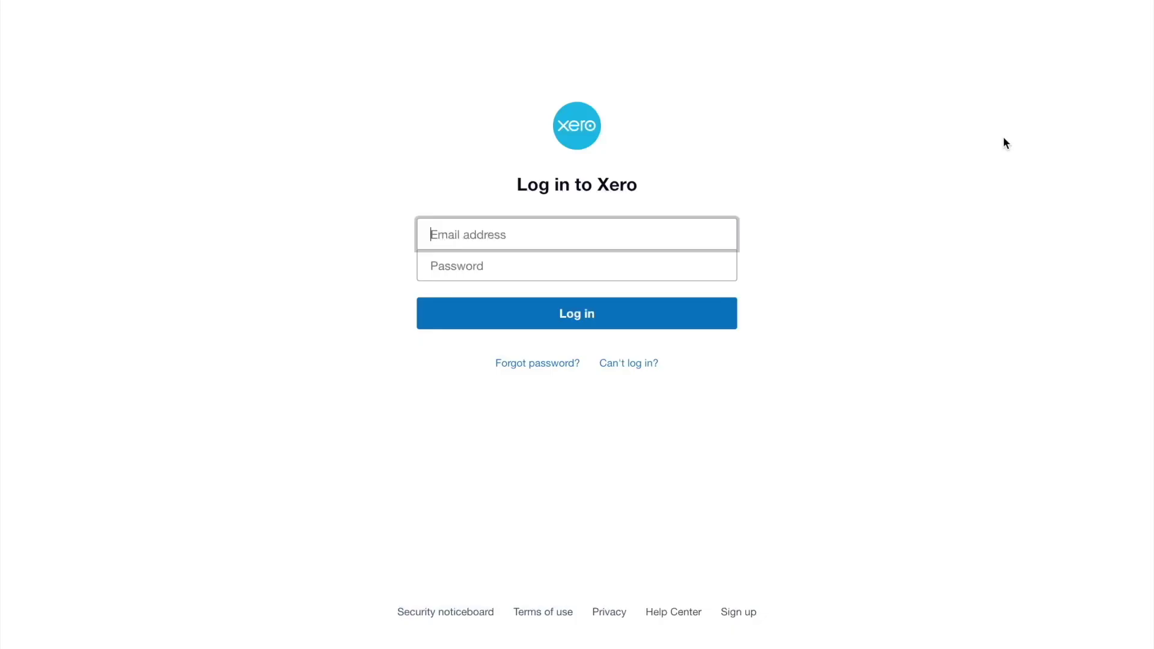
Log in to Xero, choose the RK Tyres organisation, and allow ZohoExpense access.
{"action": "left_click", "coordinate": [725, 272]}
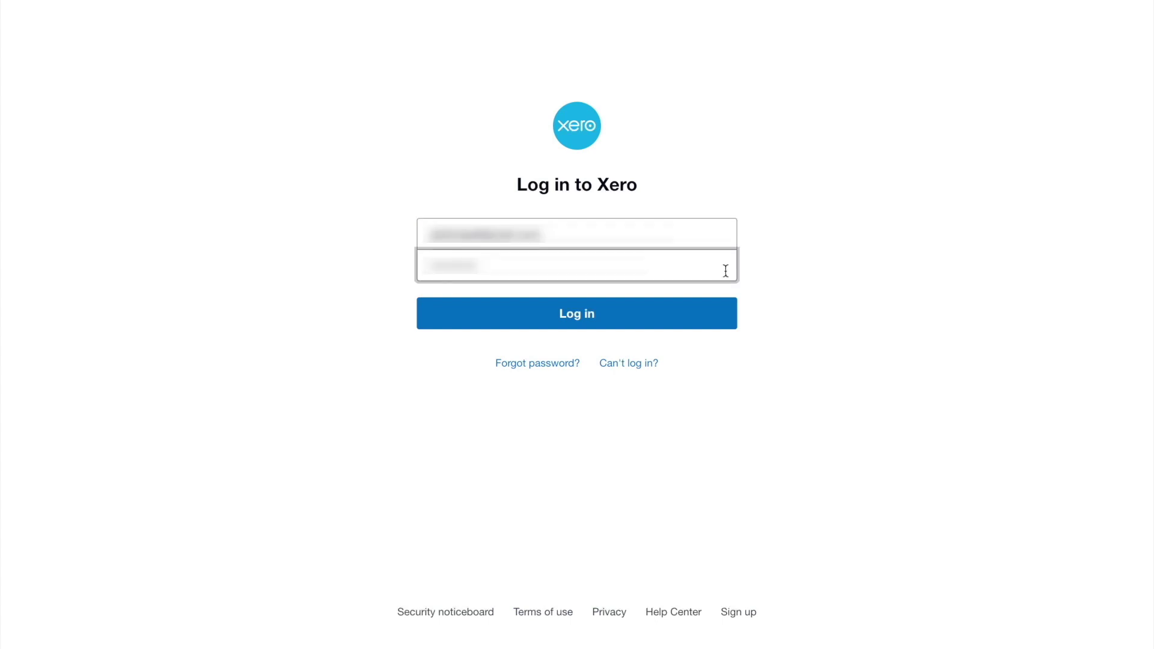
{"action": "left_click", "coordinate": [666, 315]}
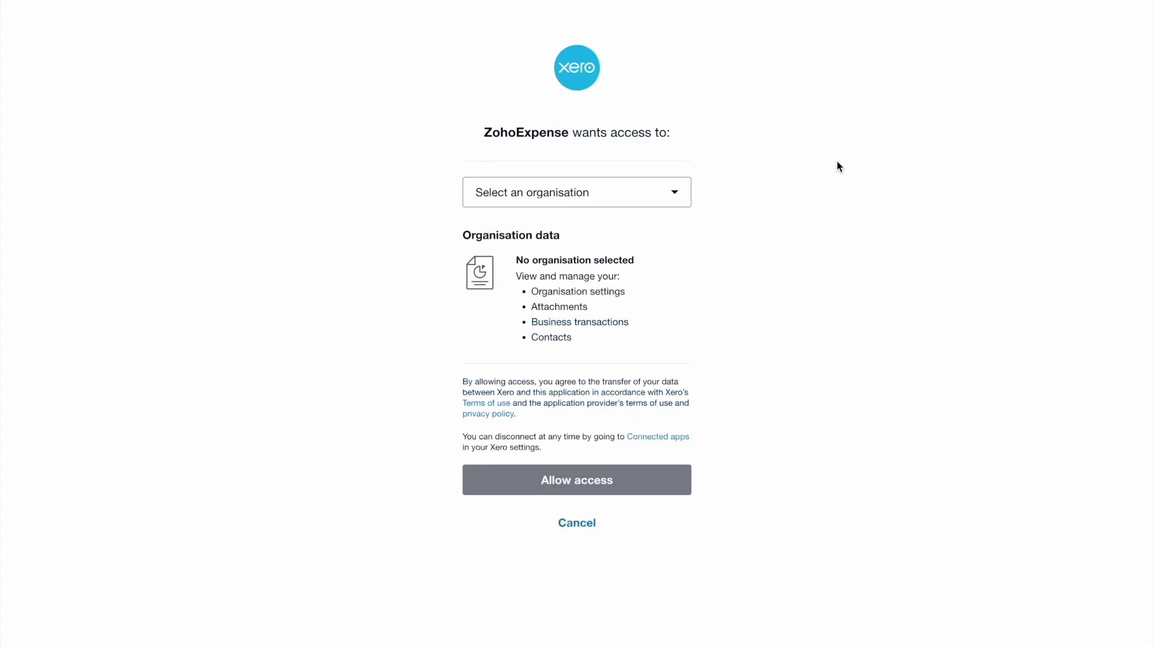
{"action": "left_click", "coordinate": [660, 198]}
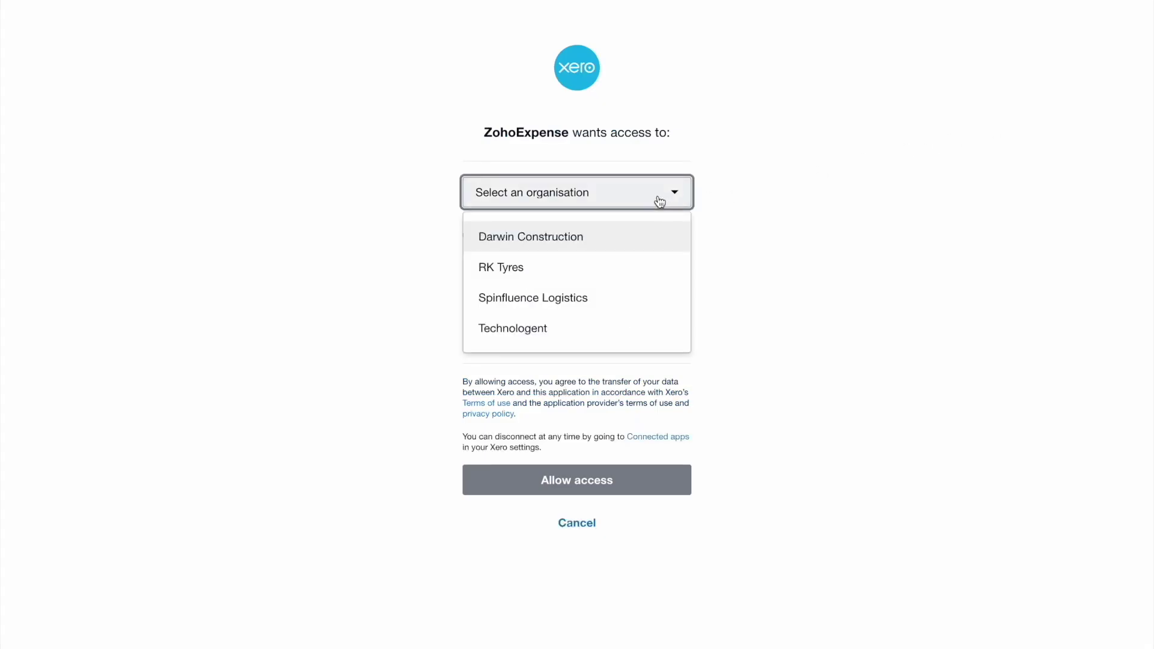
{"action": "left_click", "coordinate": [649, 267]}
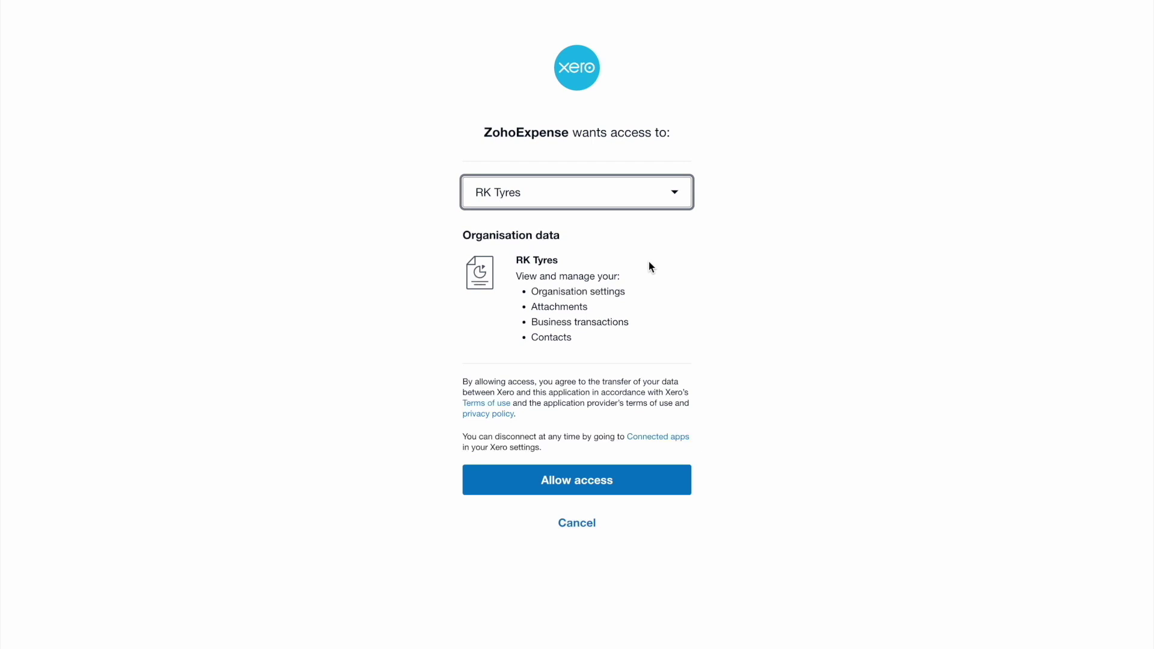
{"action": "left_click", "coordinate": [518, 480]}
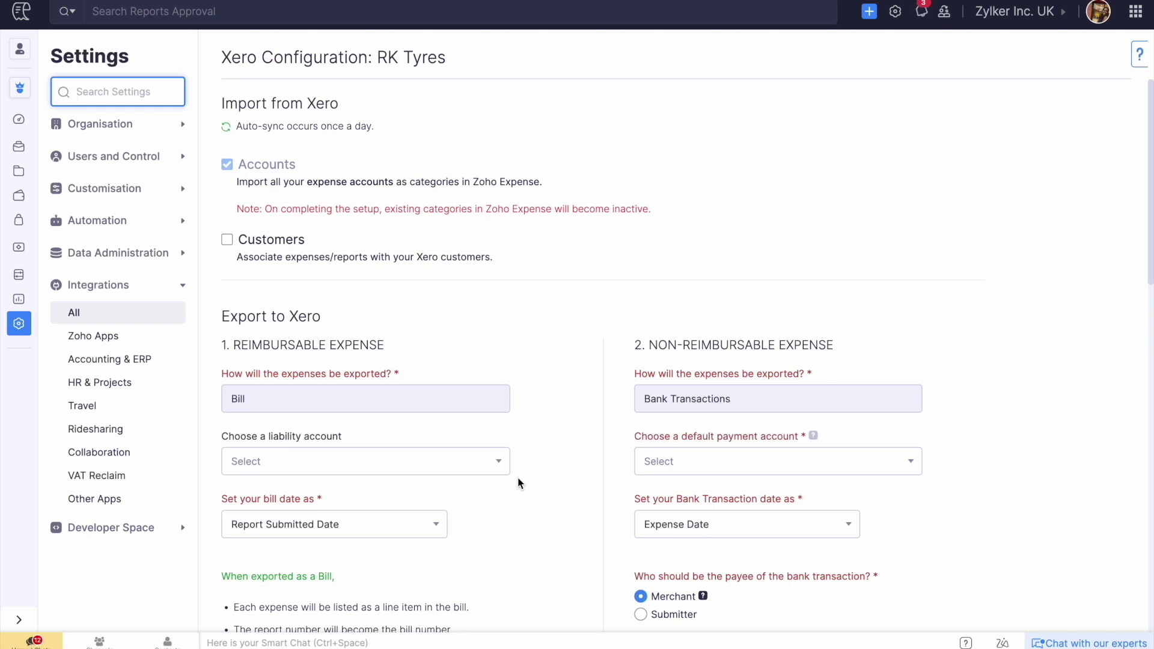
Review the RK Tyres Xero Configuration sections down to Save and return to the top.
{"action": "scroll", "coordinate": [520, 484], "scroll_direction": "down", "scroll_amount": 4}
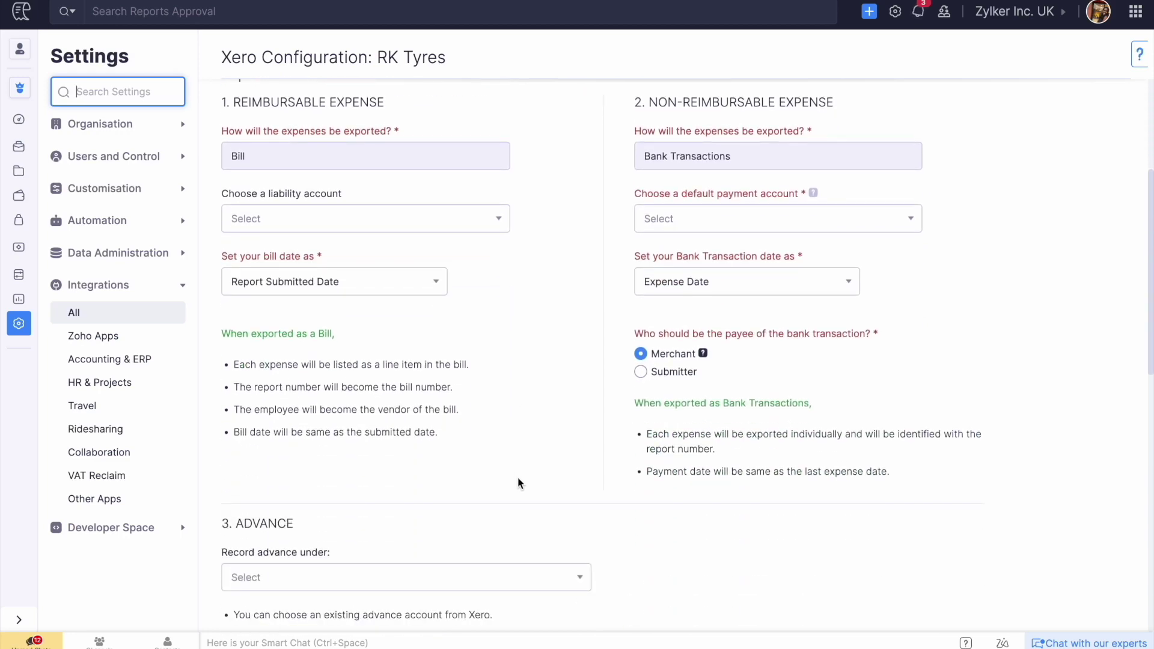
{"action": "scroll", "coordinate": [520, 484], "scroll_direction": "down", "scroll_amount": 3}
{"action": "scroll", "coordinate": [520, 483], "scroll_direction": "down", "scroll_amount": 3}
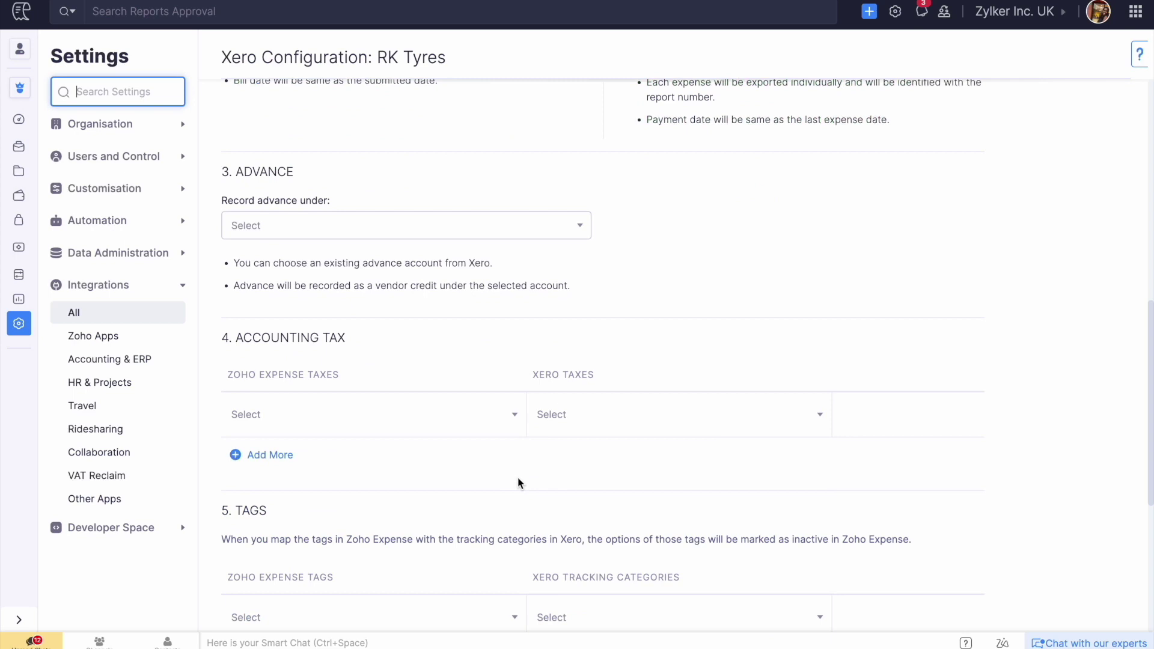
{"action": "scroll", "coordinate": [520, 484], "scroll_direction": "down", "scroll_amount": 6}
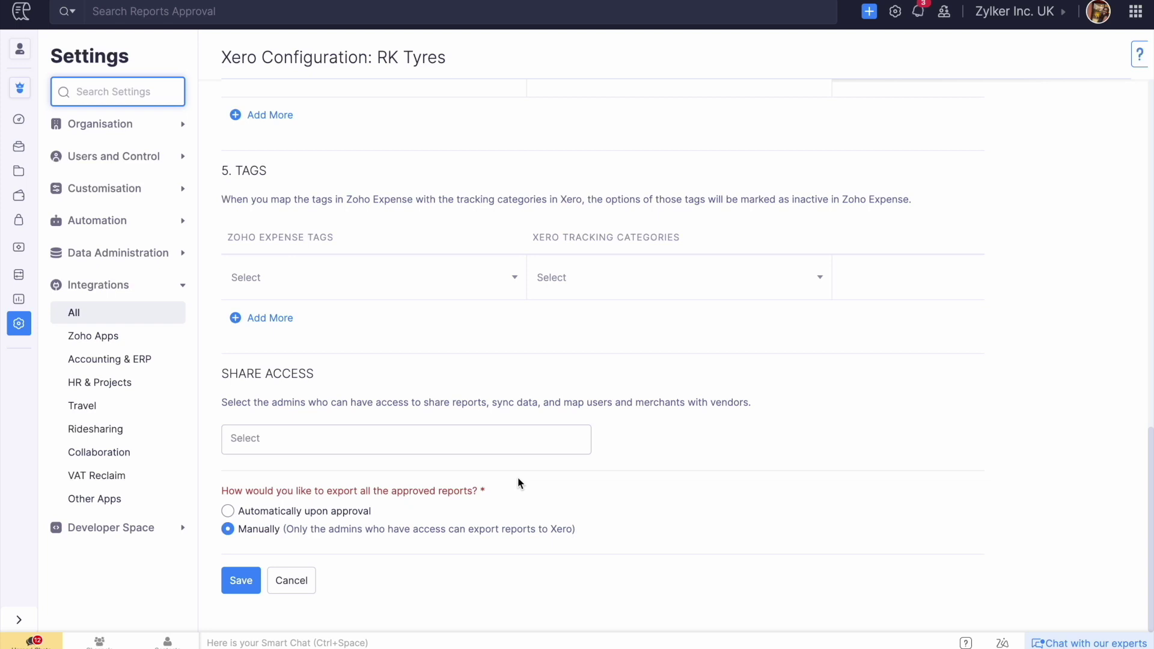
{"action": "scroll", "coordinate": [520, 484], "scroll_direction": "up", "scroll_amount": 15}
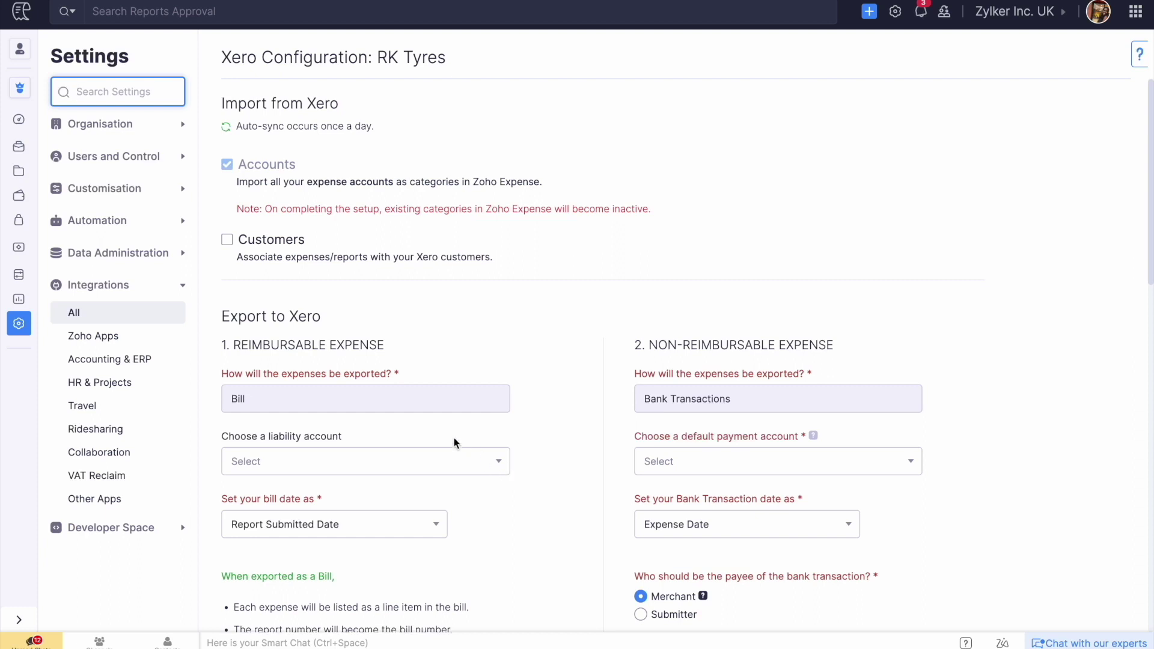
Import Xero customers and set bills to Accounts Payable dated by Last Expense Date.
{"action": "left_click", "coordinate": [227, 240]}
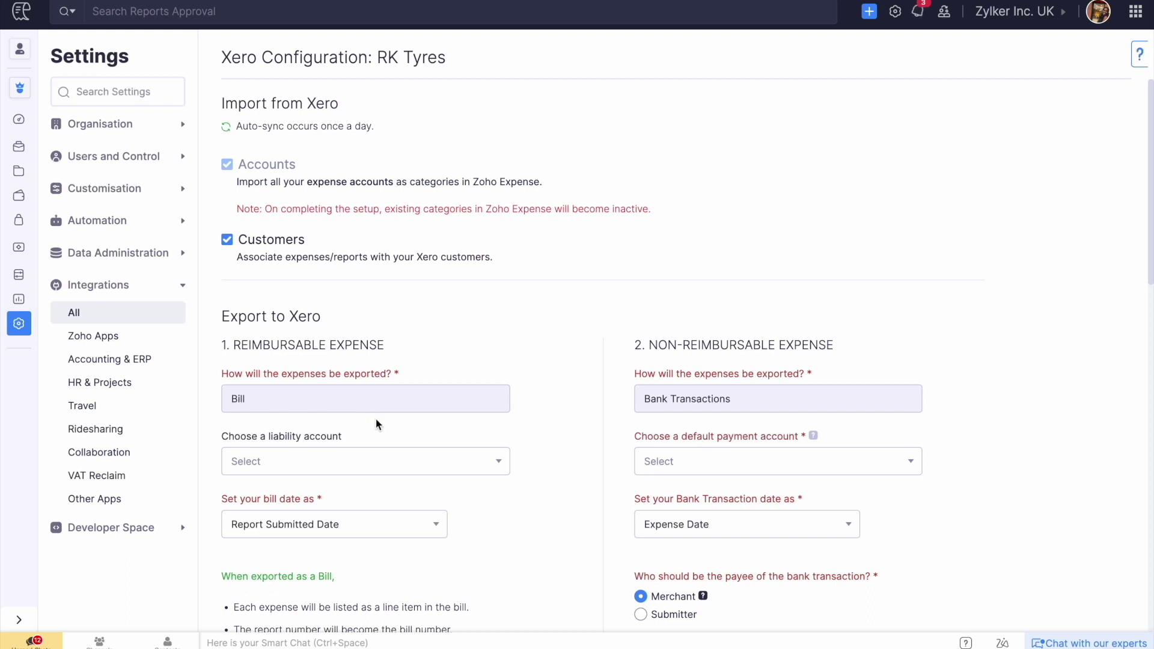
{"action": "left_click", "coordinate": [385, 463]}
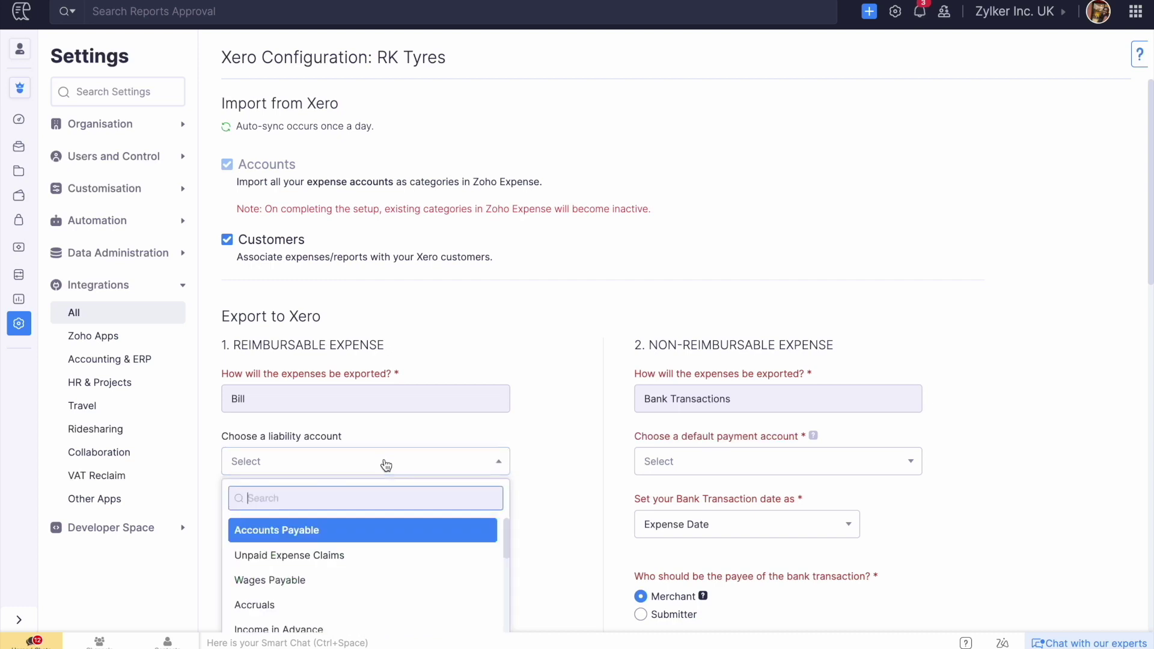
{"action": "left_click", "coordinate": [381, 530]}
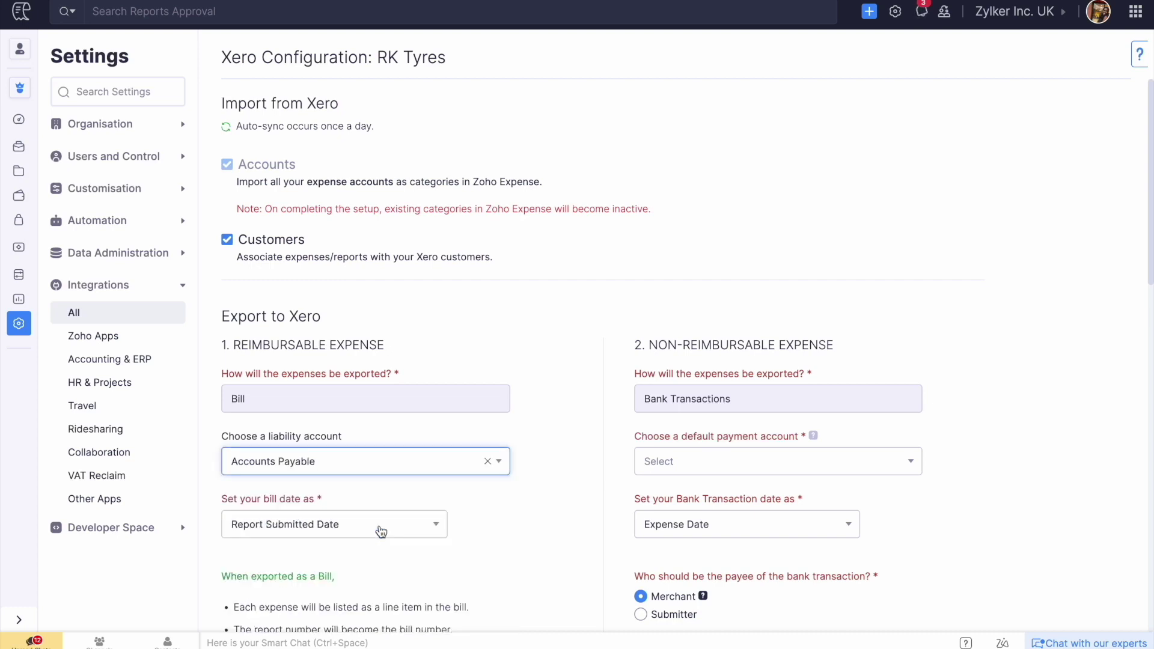
{"action": "scroll", "coordinate": [381, 532], "scroll_direction": "down", "scroll_amount": 2}
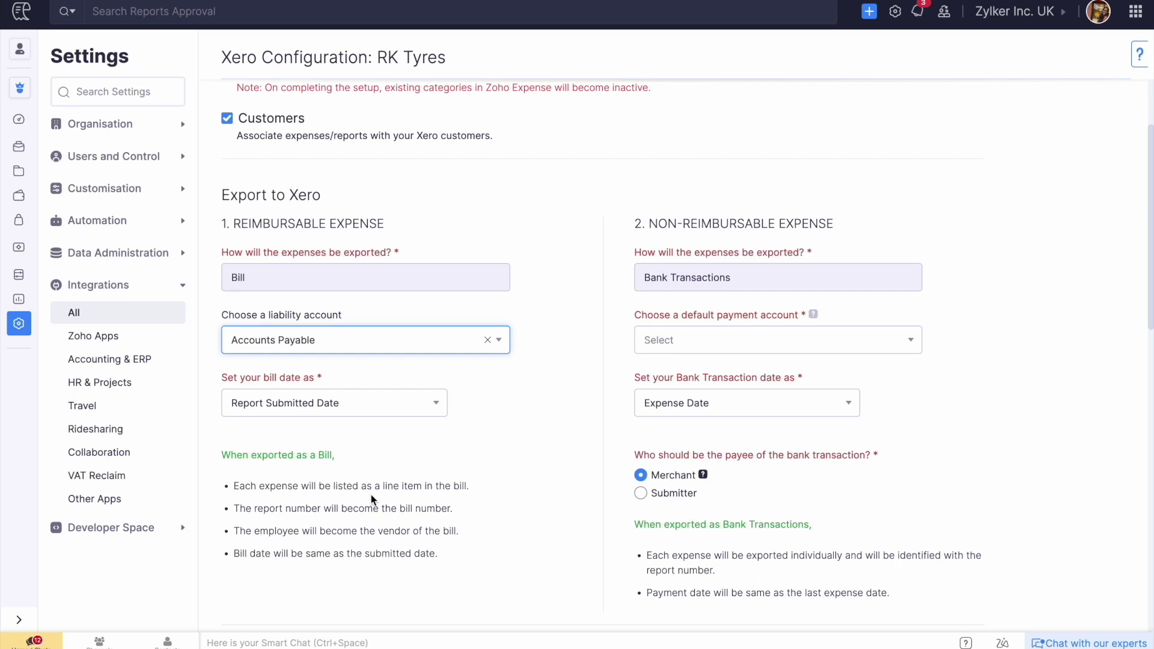
{"action": "left_click", "coordinate": [346, 414]}
{"action": "left_click", "coordinate": [346, 438]}
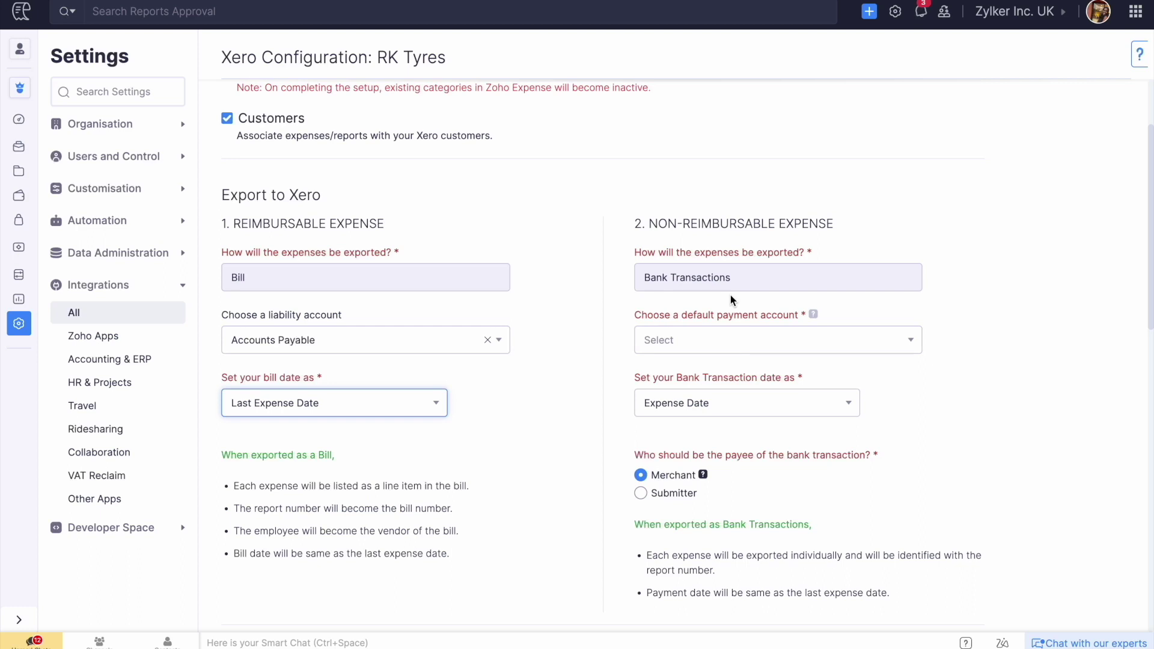
Set bank transactions to Business Account dated by Report Submitted Date.
{"action": "left_click", "coordinate": [757, 340]}
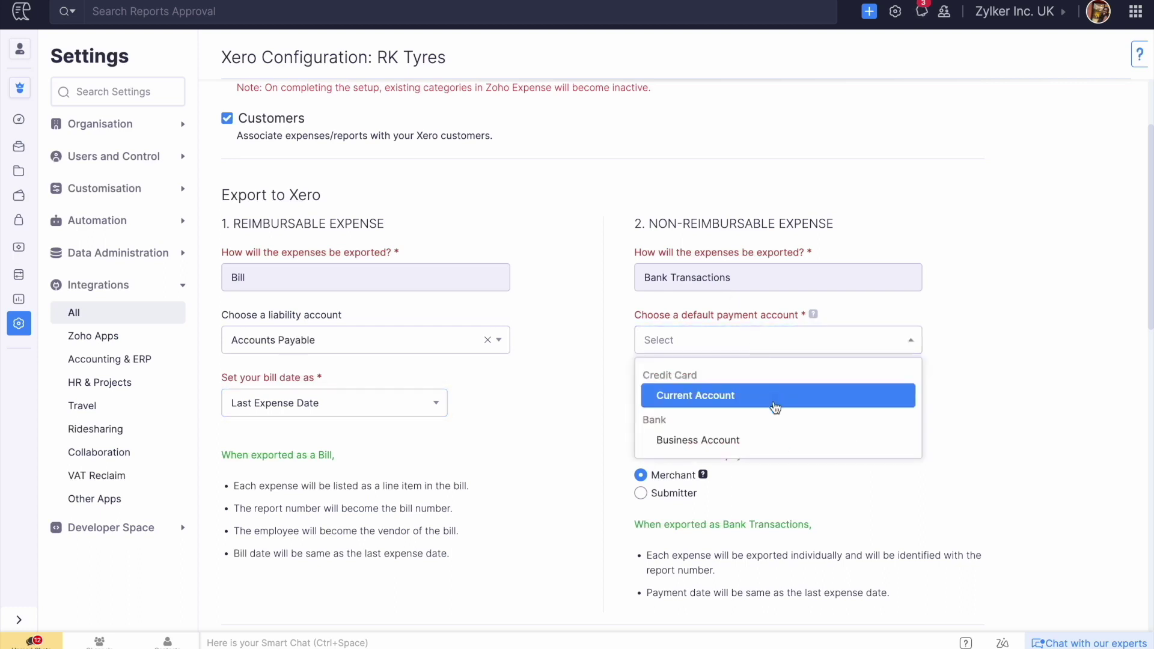
{"action": "left_click", "coordinate": [786, 441]}
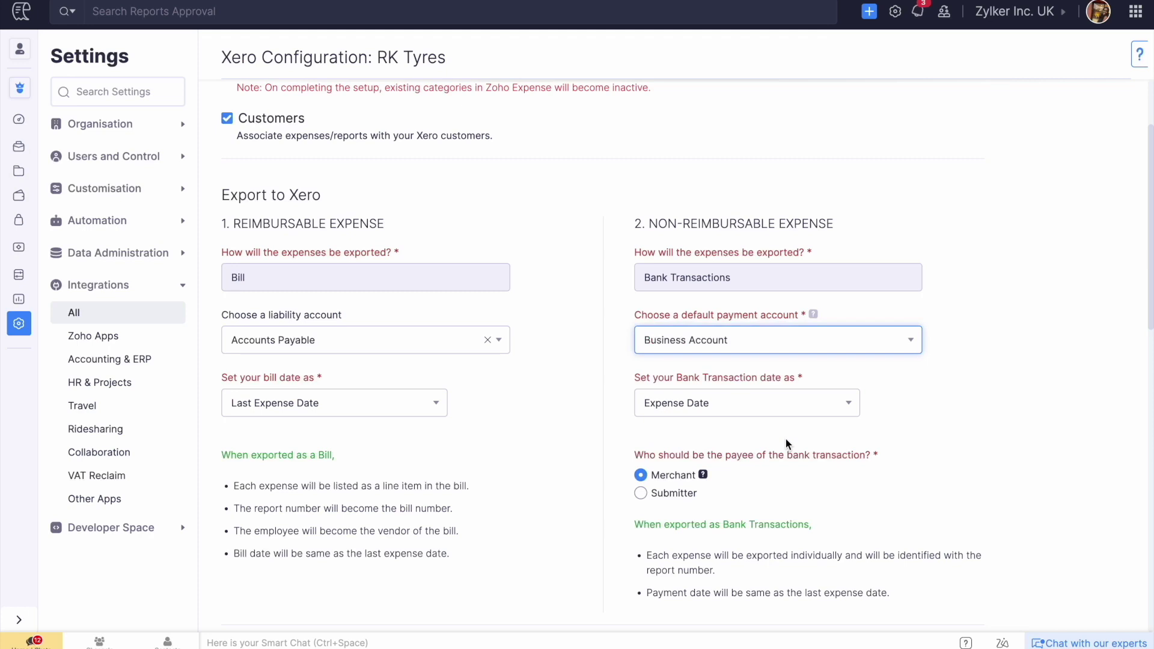
{"action": "left_click", "coordinate": [827, 407]}
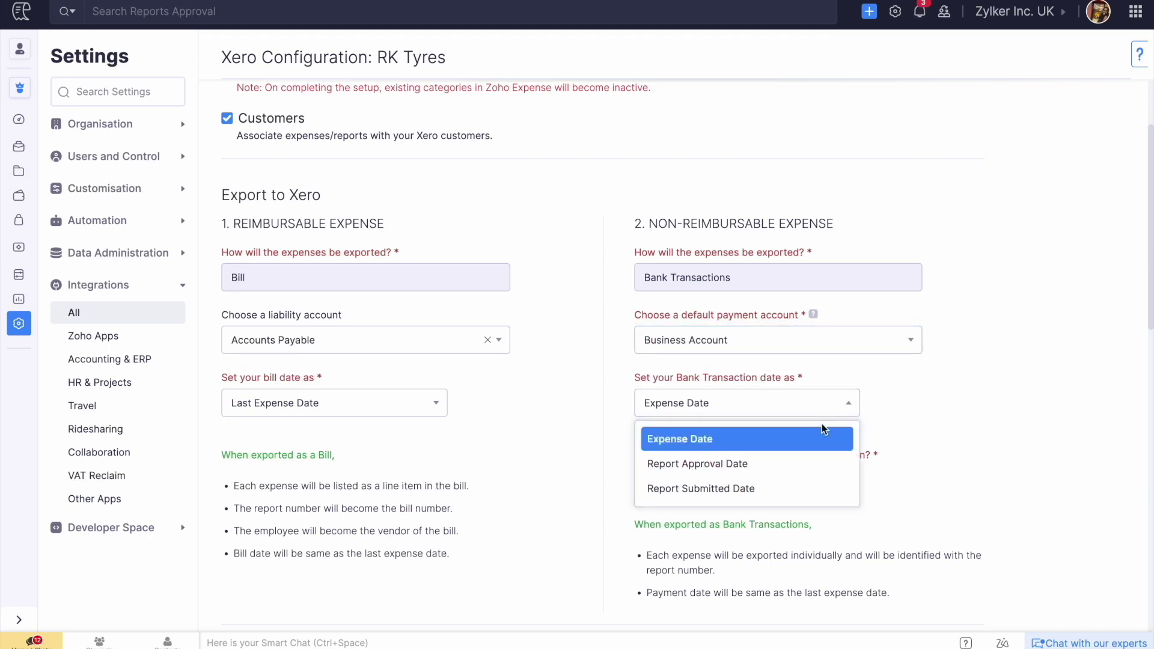
{"action": "left_click", "coordinate": [772, 492]}
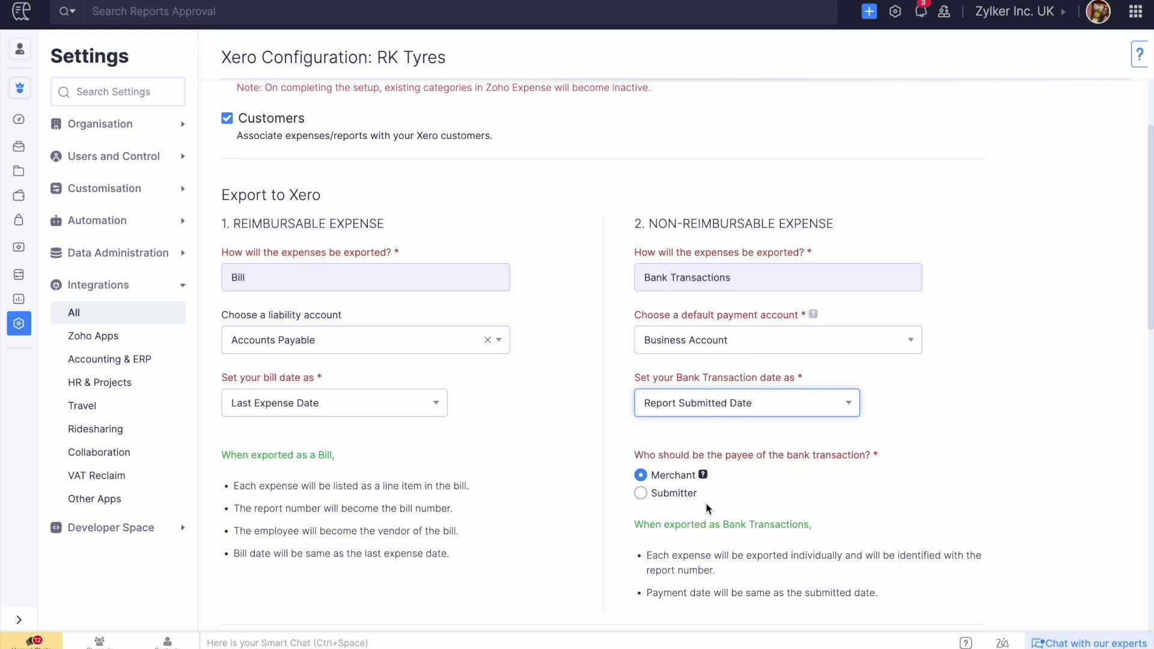
Choose Accounts Receivable for Record advance under in section 3. ADVANCE.
{"action": "scroll", "coordinate": [706, 505], "scroll_direction": "down", "scroll_amount": 5}
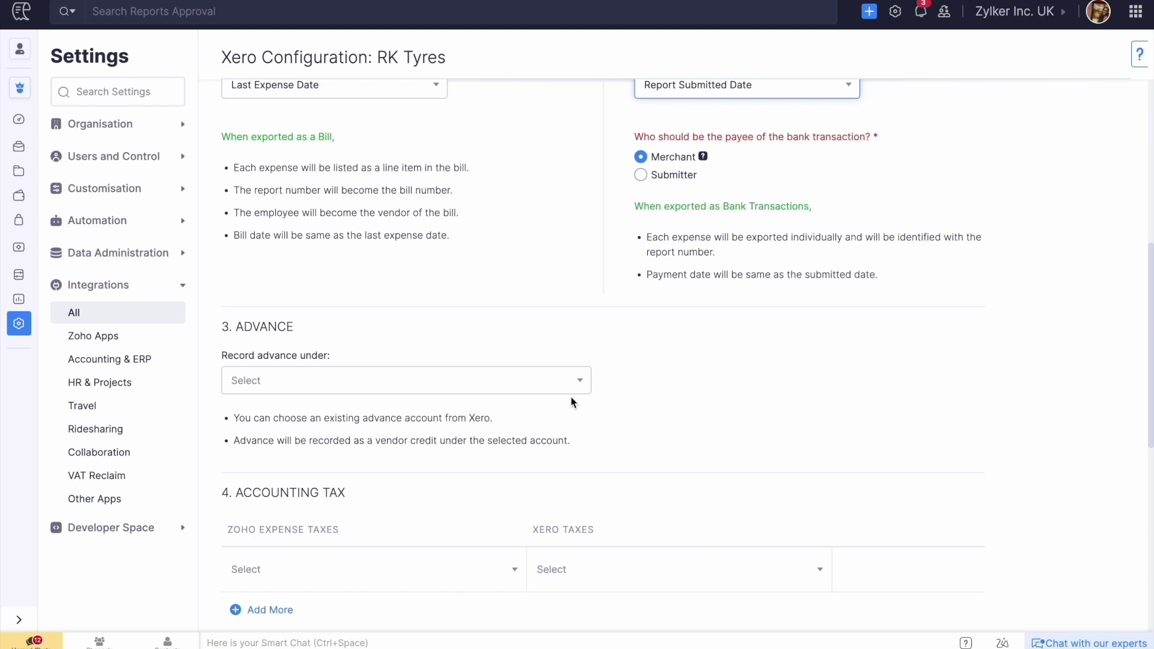
{"action": "left_click", "coordinate": [562, 388]}
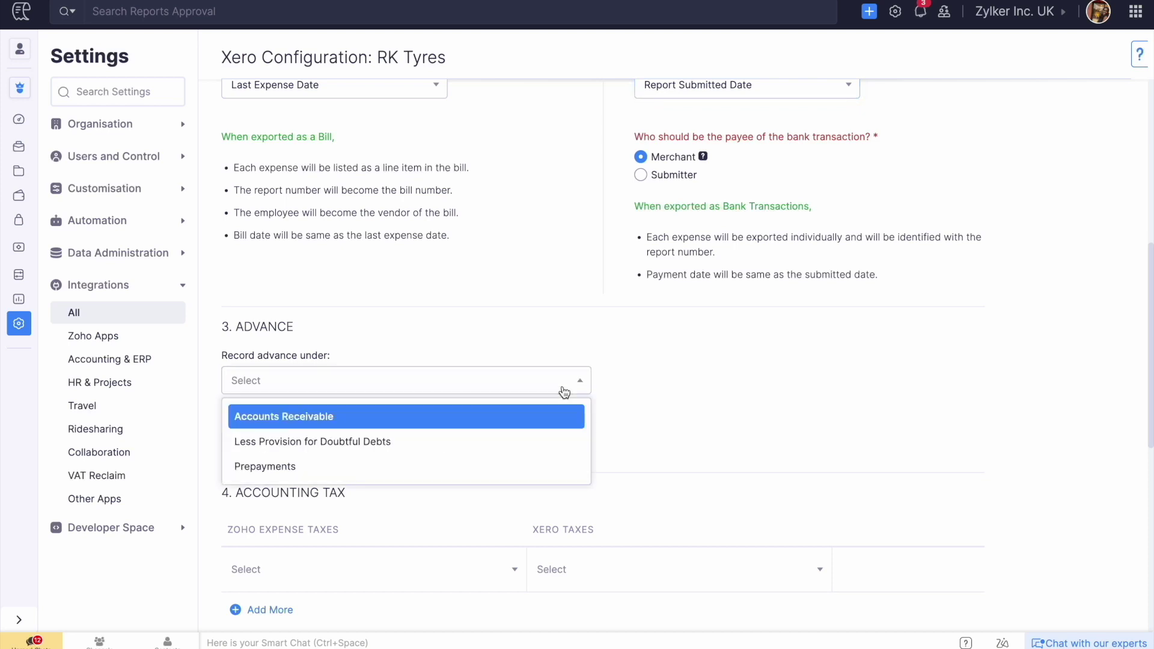
{"action": "left_click", "coordinate": [521, 416]}
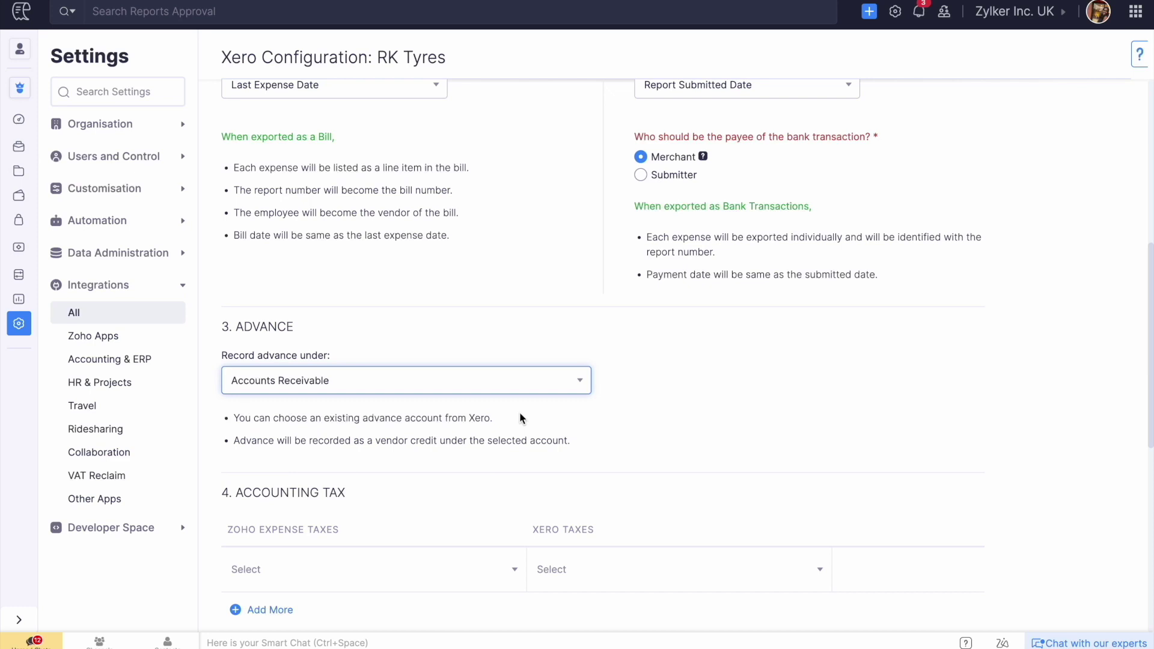
{"action": "scroll", "coordinate": [520, 418], "scroll_direction": "down", "scroll_amount": 3}
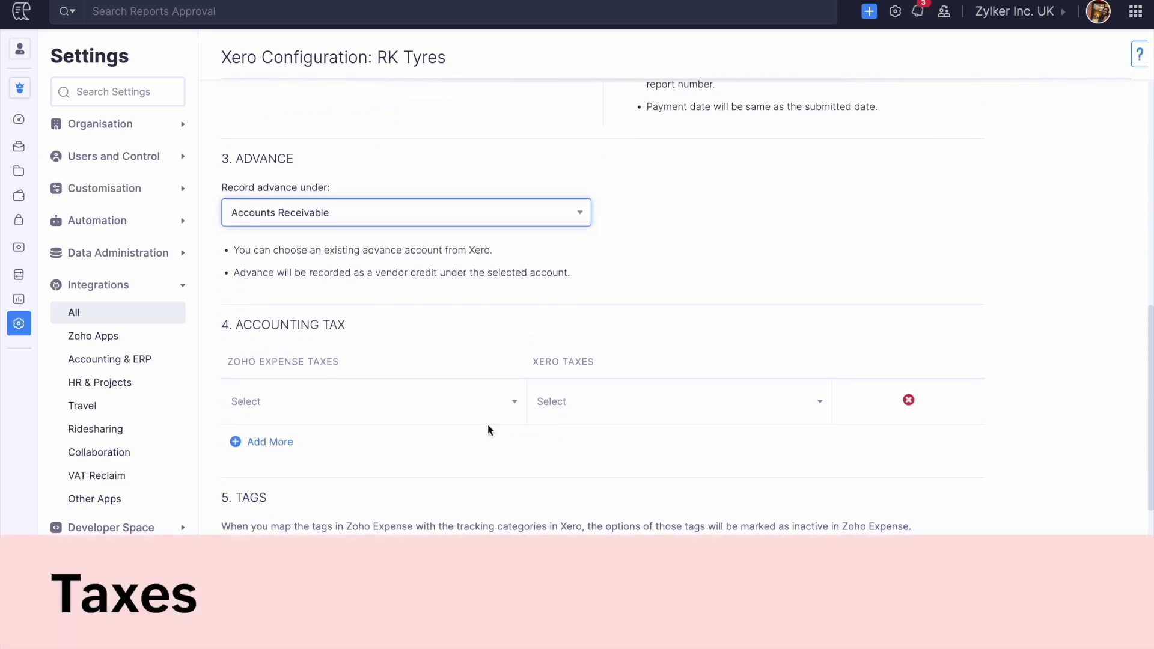
Map the Reduced Rate [5%] tax to Xero's 5% (VAT on Expenses) [5%].
{"action": "left_click", "coordinate": [420, 403]}
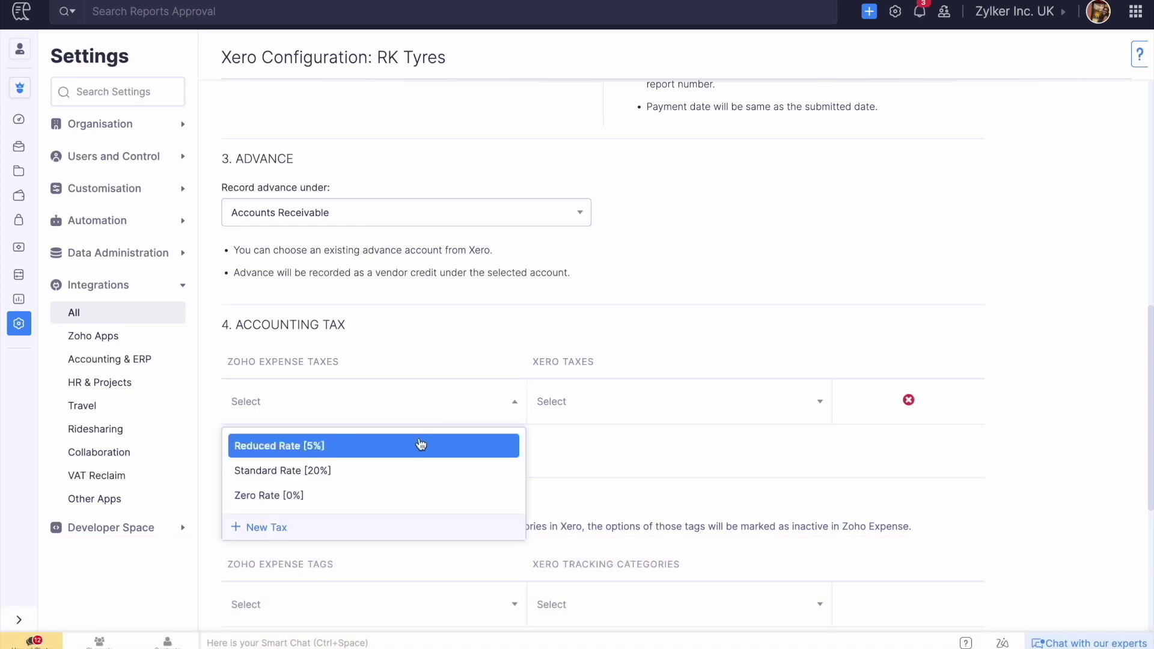
{"action": "left_click", "coordinate": [421, 445]}
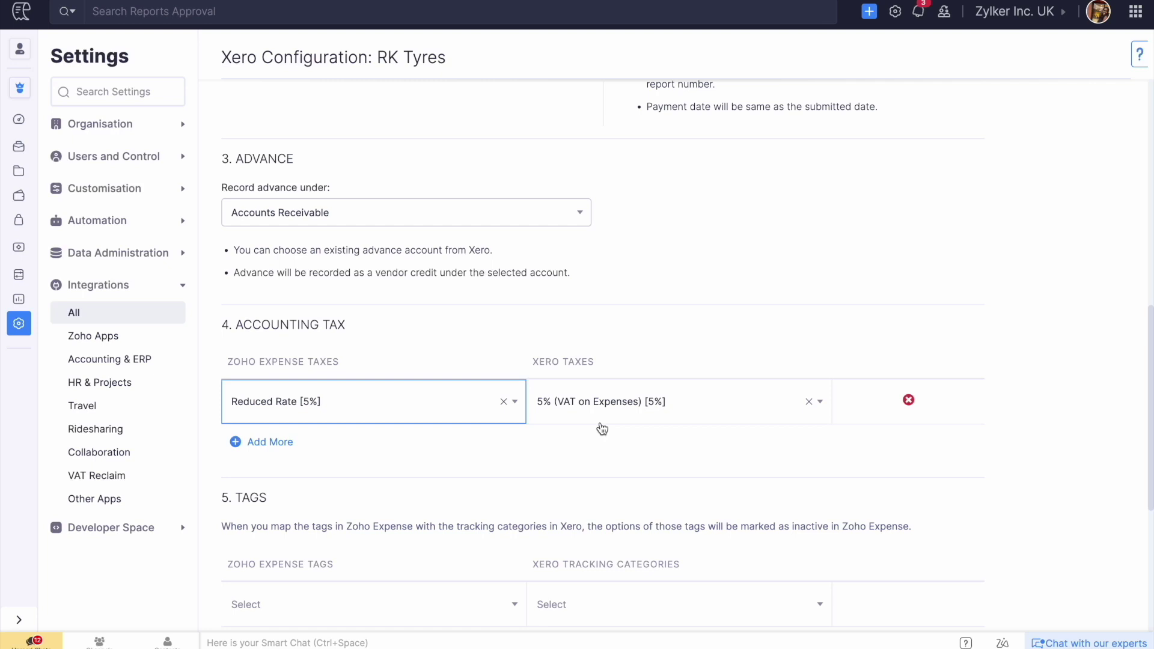
{"action": "scroll", "coordinate": [601, 428], "scroll_direction": "down", "scroll_amount": 5}
{"action": "left_click", "coordinate": [476, 366]}
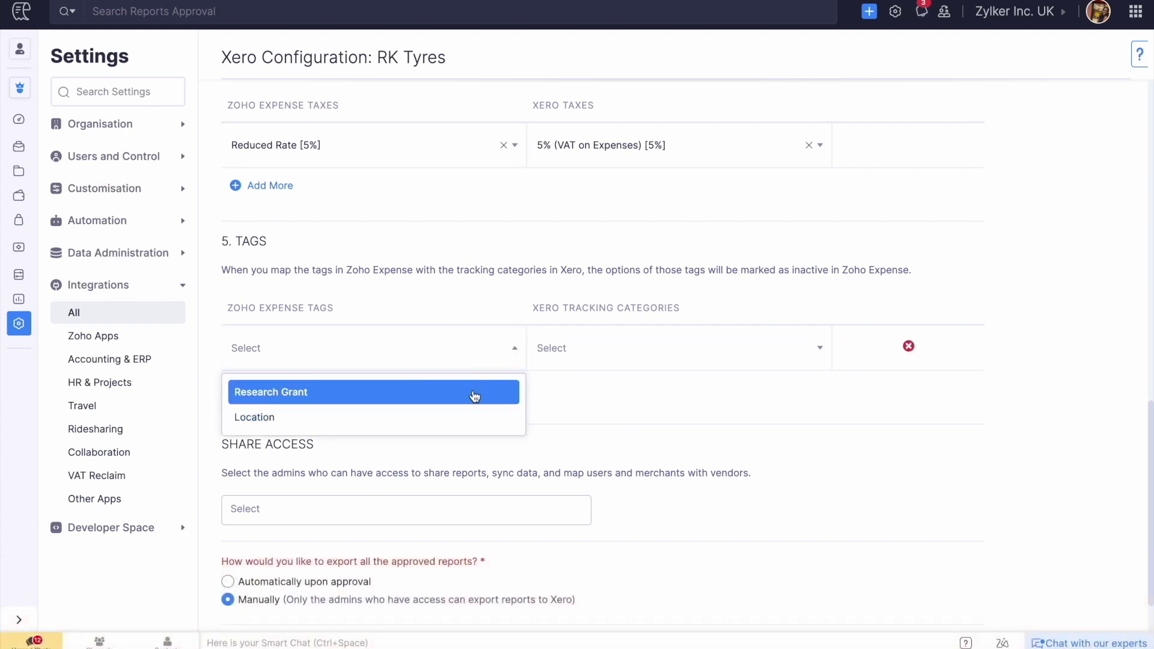
Map the Zoho Expense Location tag to Xero's Location tracking category.
{"action": "left_click", "coordinate": [474, 416]}
{"action": "left_click", "coordinate": [659, 351]}
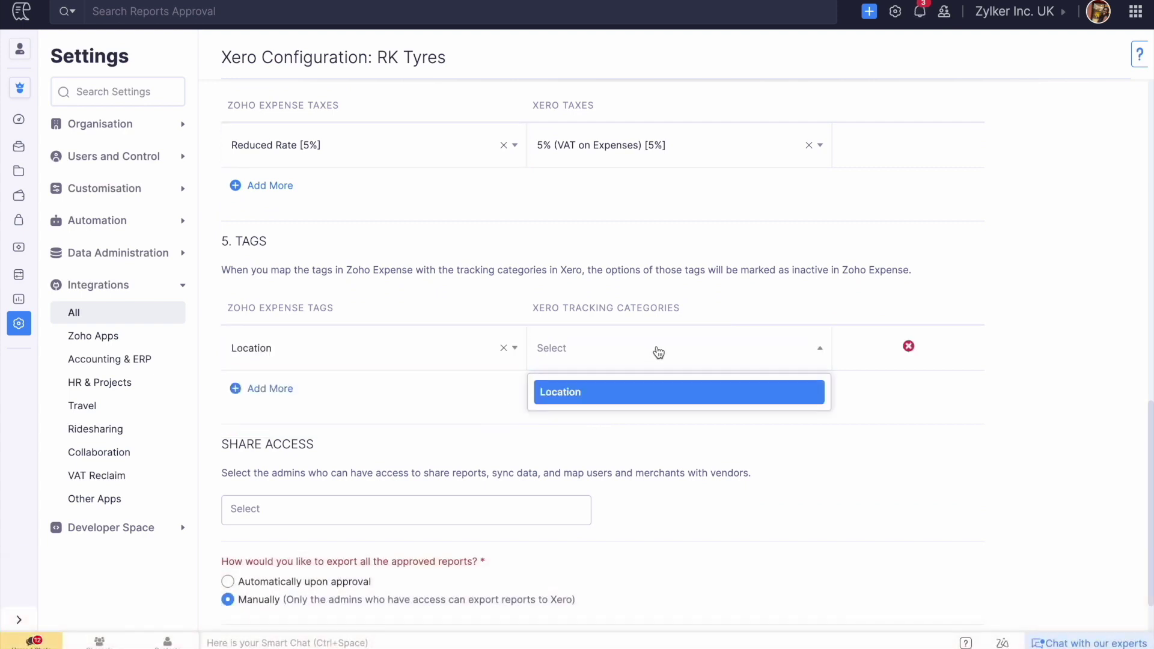
{"action": "left_click", "coordinate": [658, 392]}
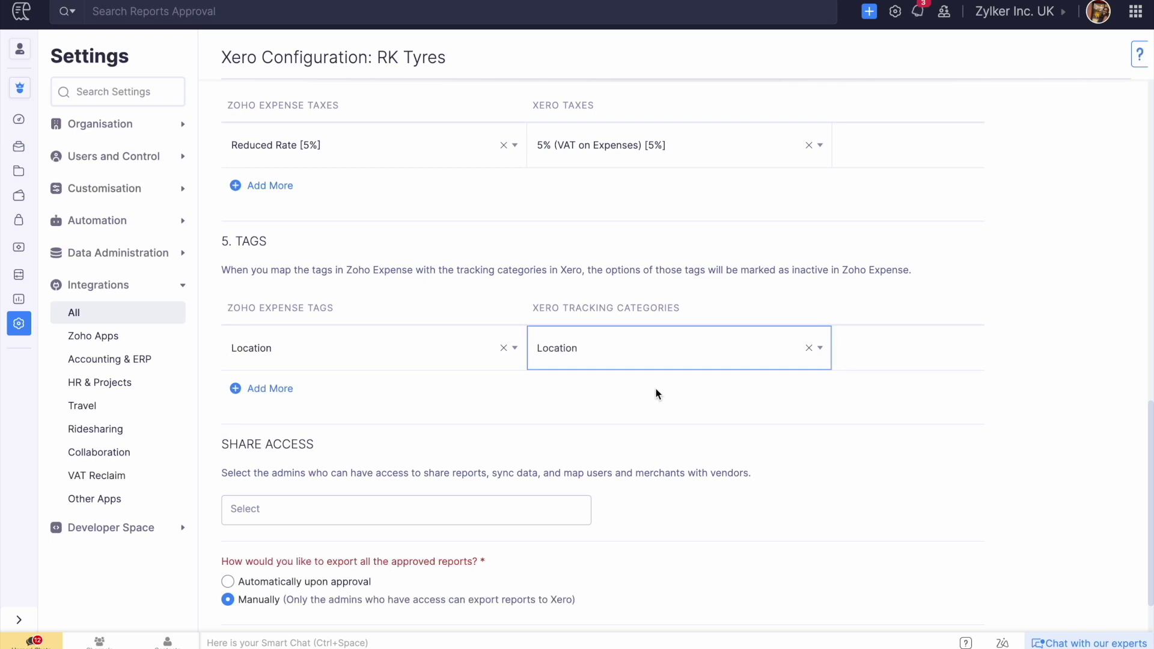
{"action": "scroll", "coordinate": [656, 394], "scroll_direction": "down", "scroll_amount": 2}
{"action": "left_click", "coordinate": [519, 451]}
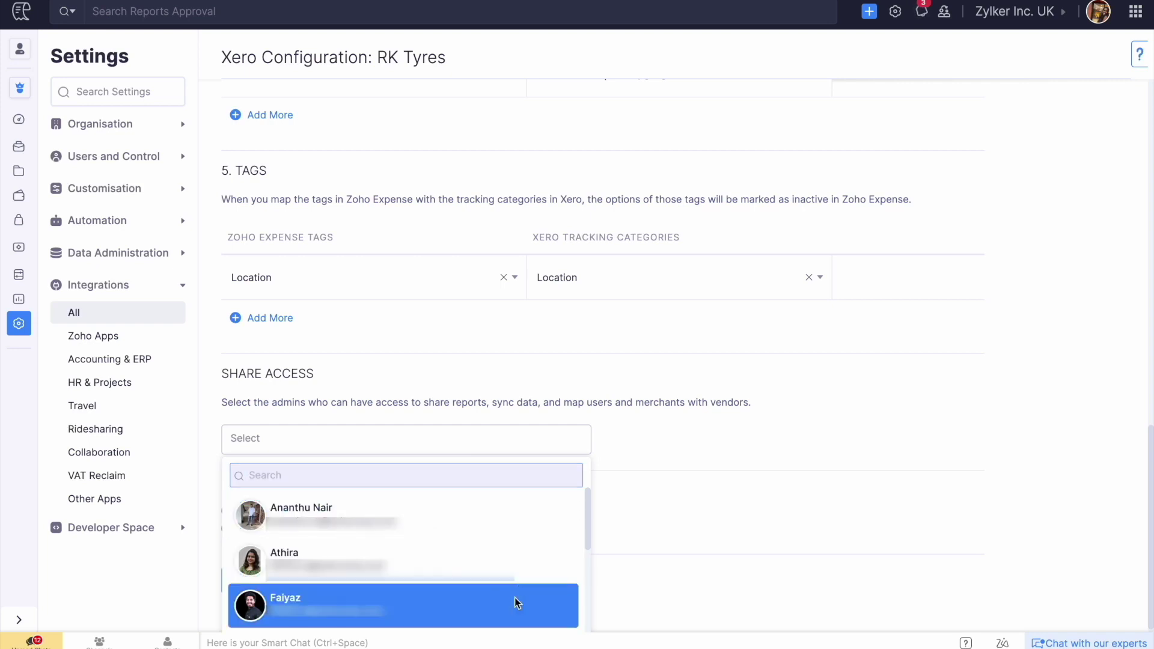
Grant the chosen admin share access and save the configuration with manual report export.
{"action": "left_click", "coordinate": [517, 603]}
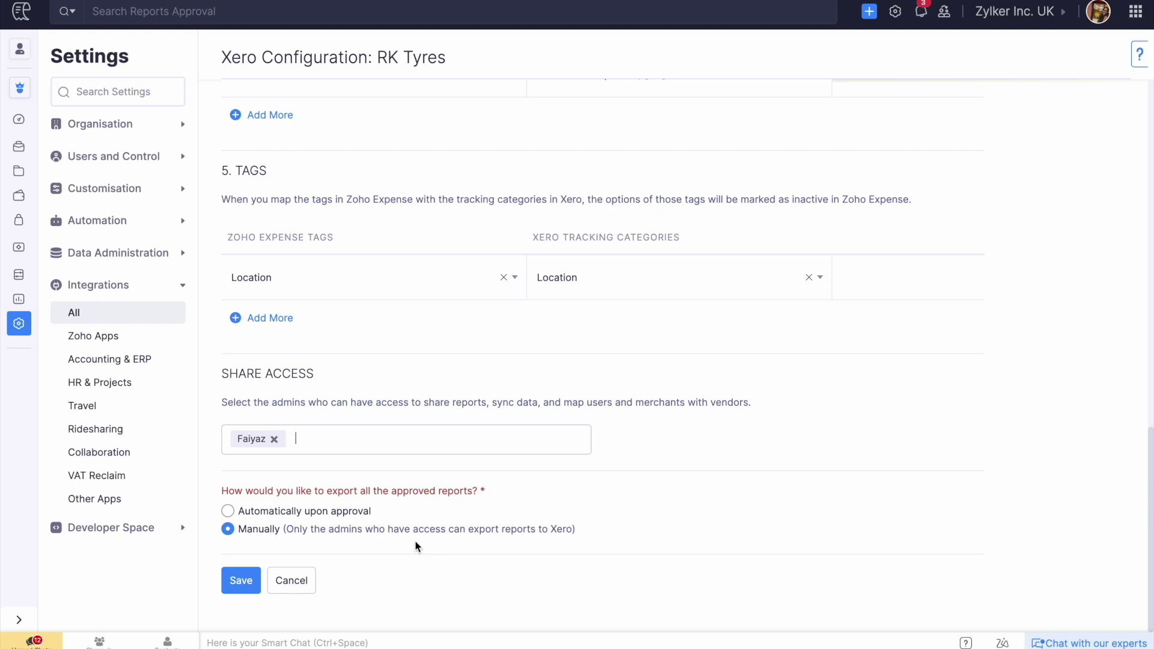
{"action": "left_click", "coordinate": [238, 588]}
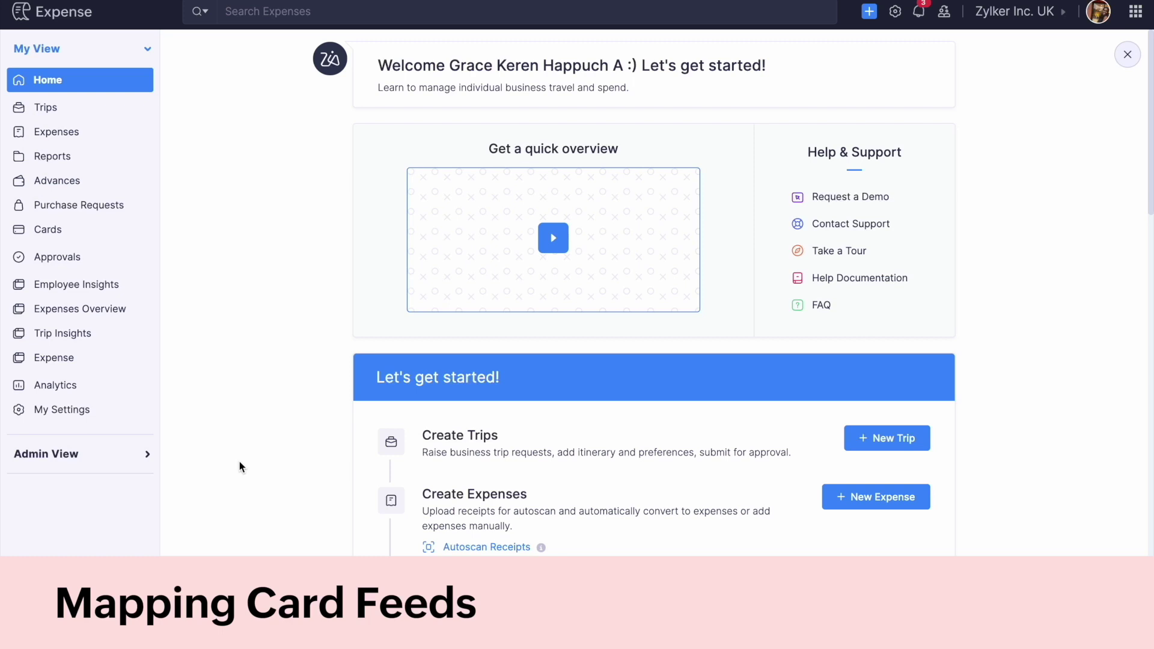
Return to the Admin View dashboard from the personal My View home page.
{"action": "left_click", "coordinate": [122, 455]}
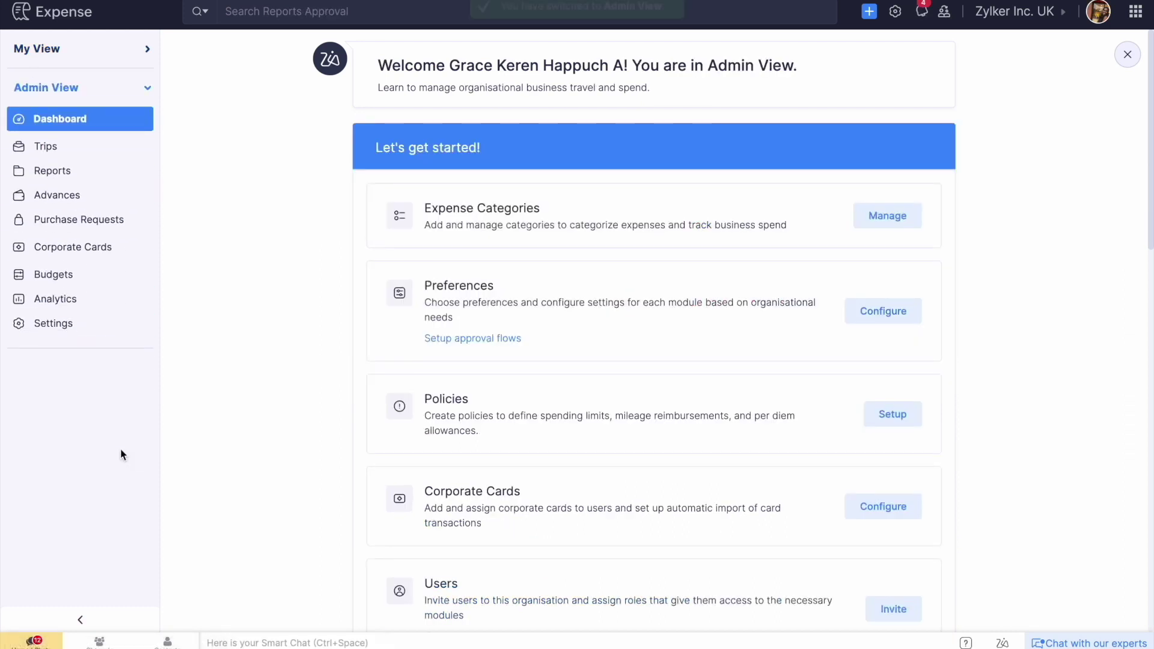
Edit corporate Credit Card 1802 so its Xero Card is Business Account, and save.
{"action": "left_click", "coordinate": [120, 259]}
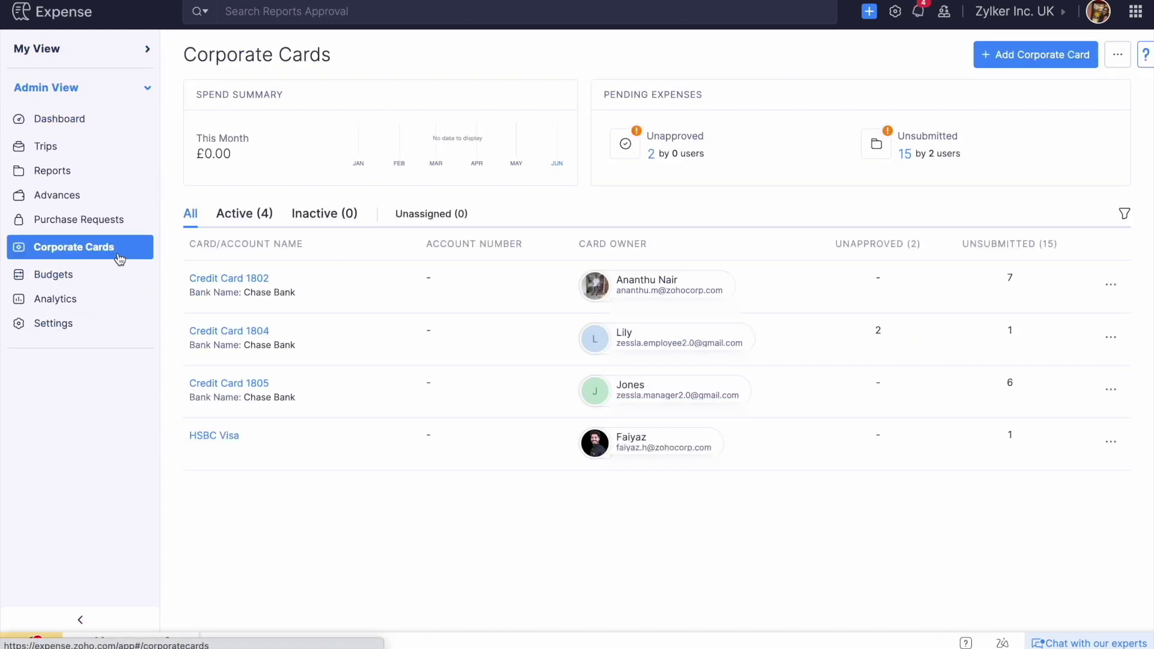
{"action": "left_click", "coordinate": [221, 279]}
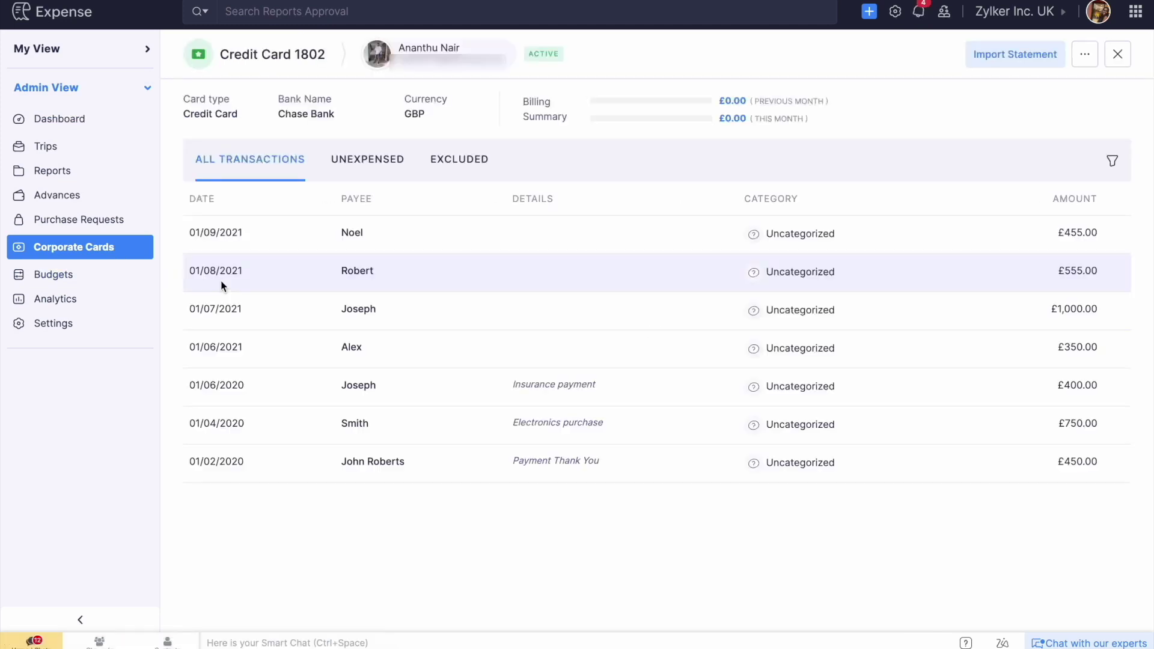
{"action": "left_click", "coordinate": [1086, 54]}
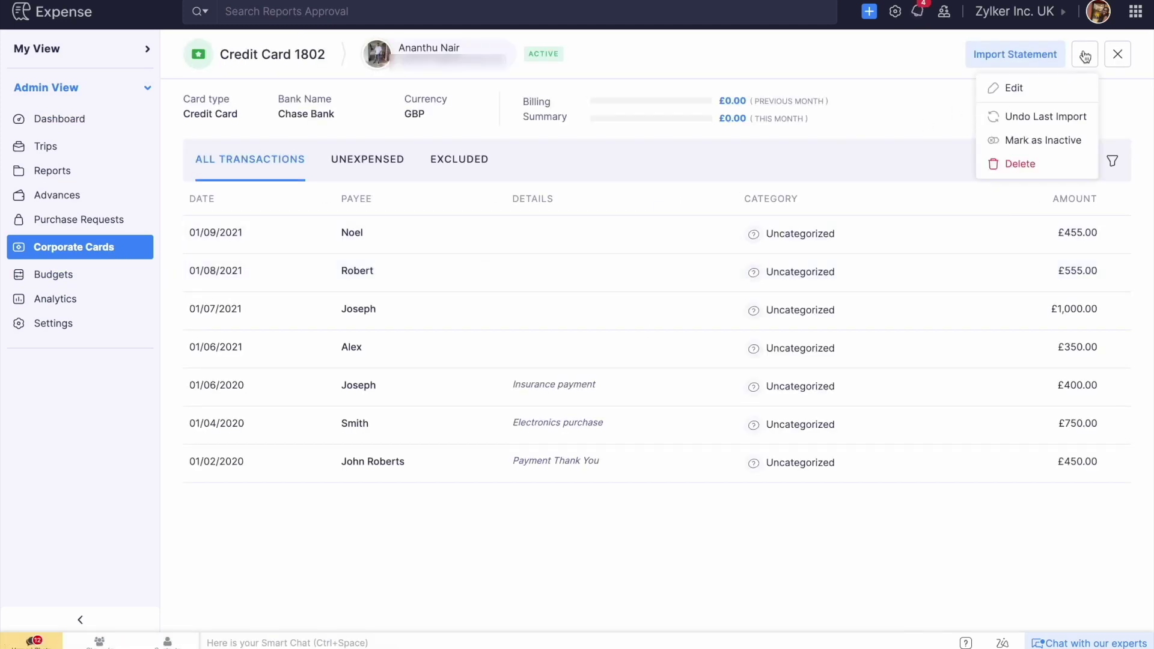
{"action": "left_click", "coordinate": [1057, 92]}
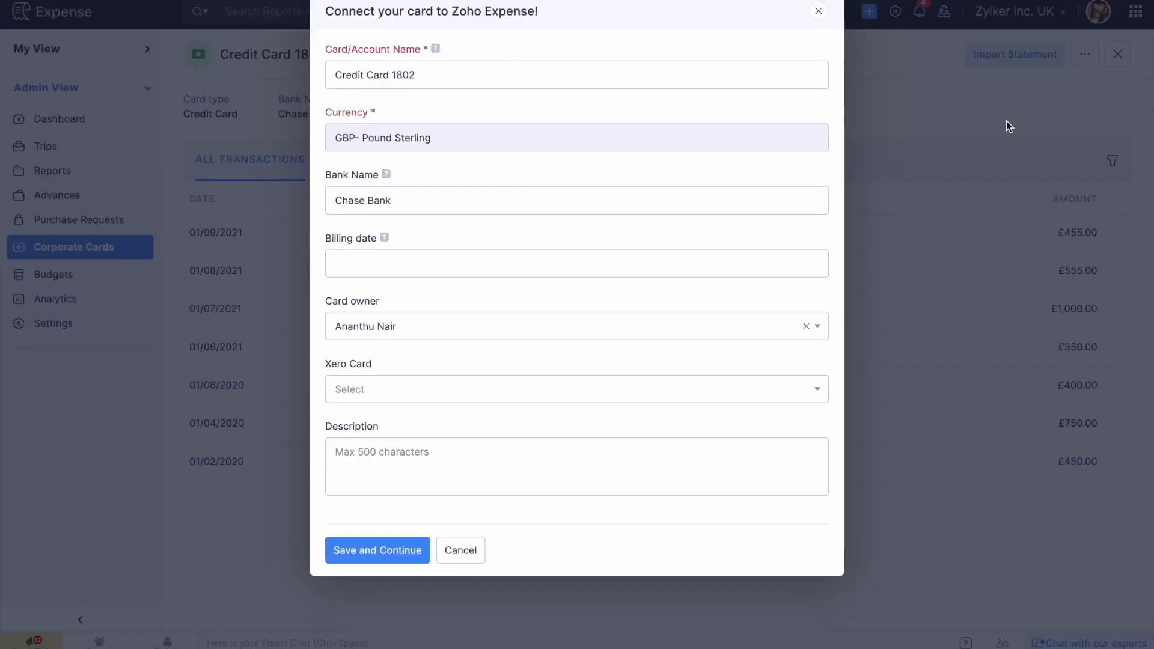
{"action": "left_click", "coordinate": [628, 390]}
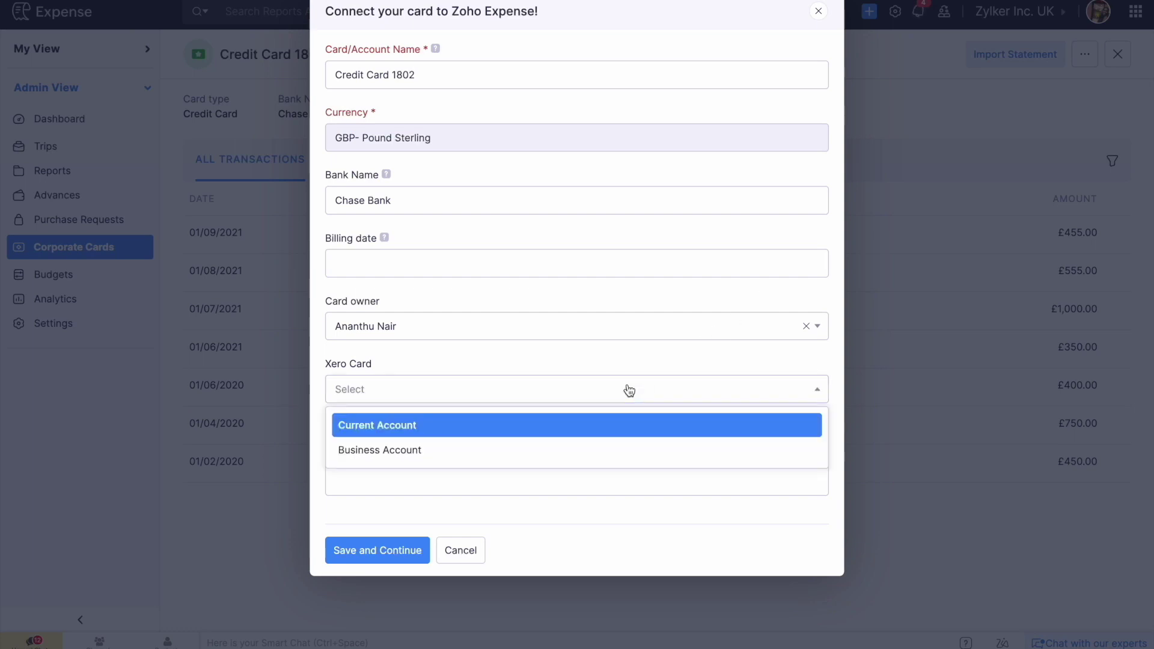
{"action": "left_click", "coordinate": [565, 446]}
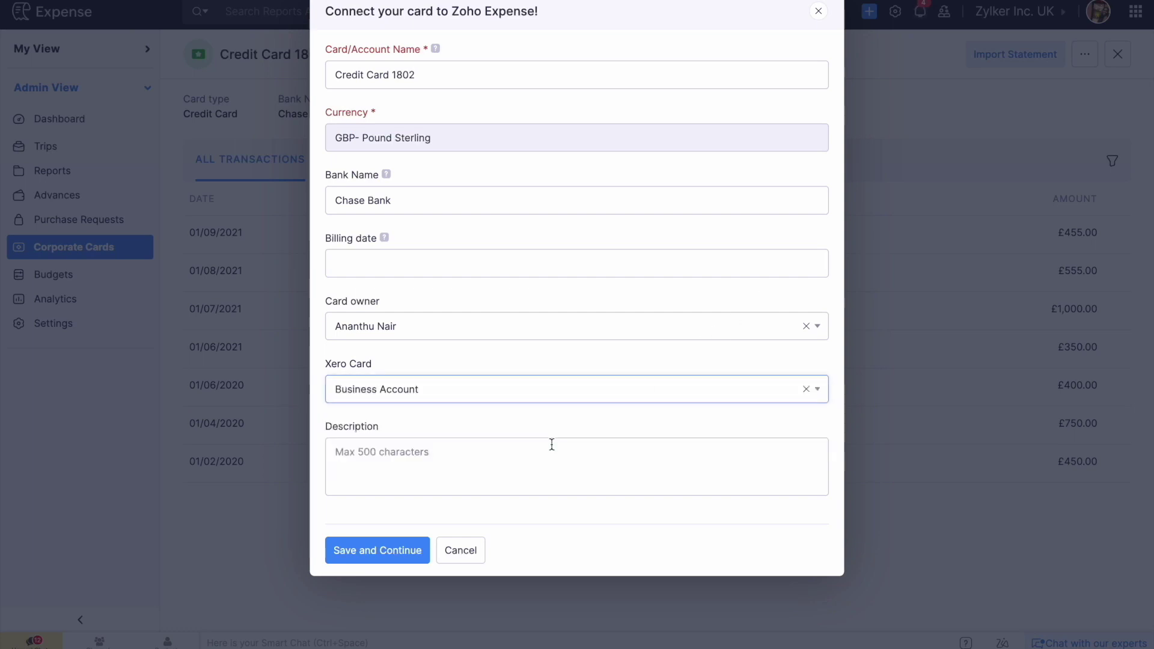
{"action": "left_click", "coordinate": [399, 561]}
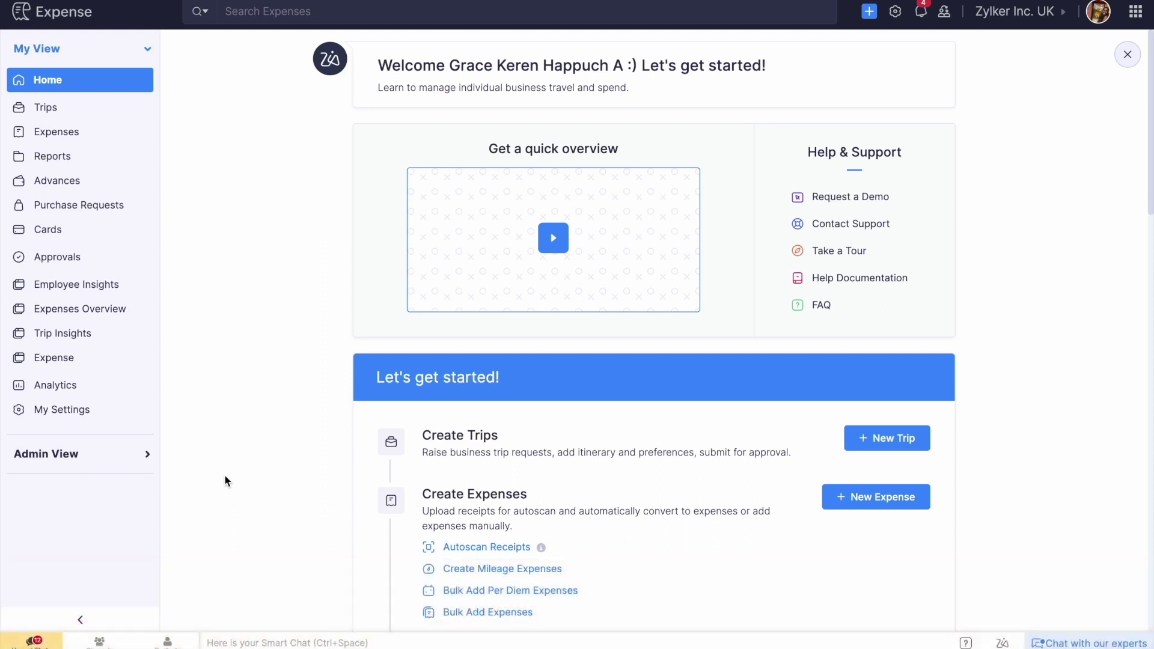
In the admin Settings > Users list, give the first user a Xero Vendor and save.
{"action": "left_click", "coordinate": [144, 459]}
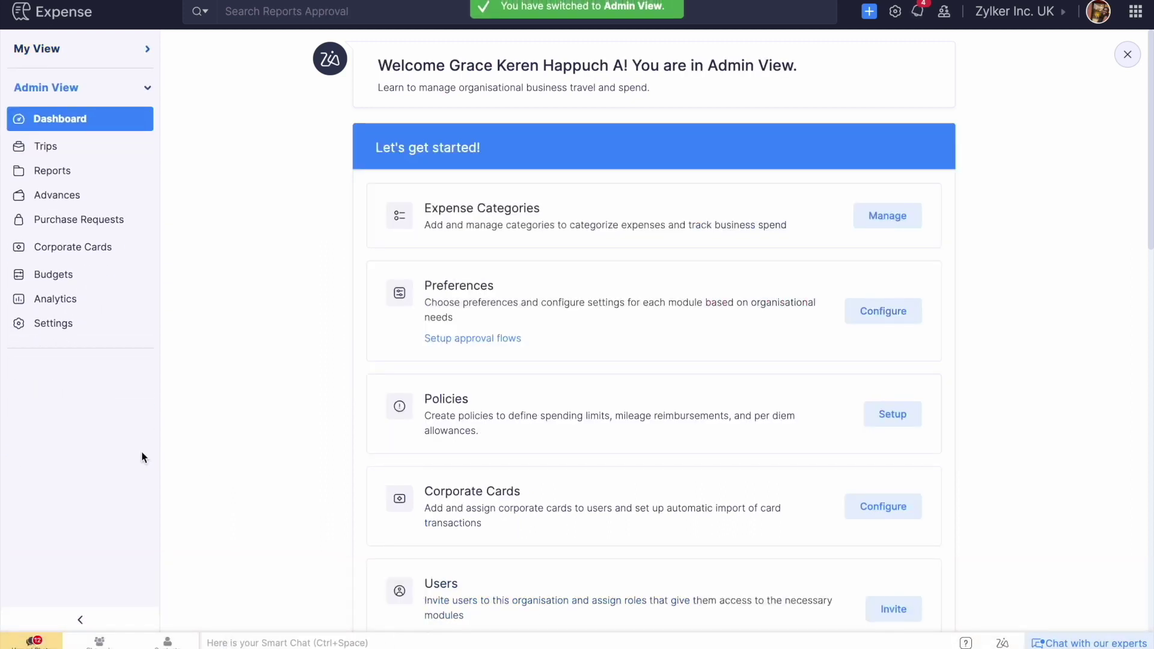
{"action": "left_click", "coordinate": [99, 331]}
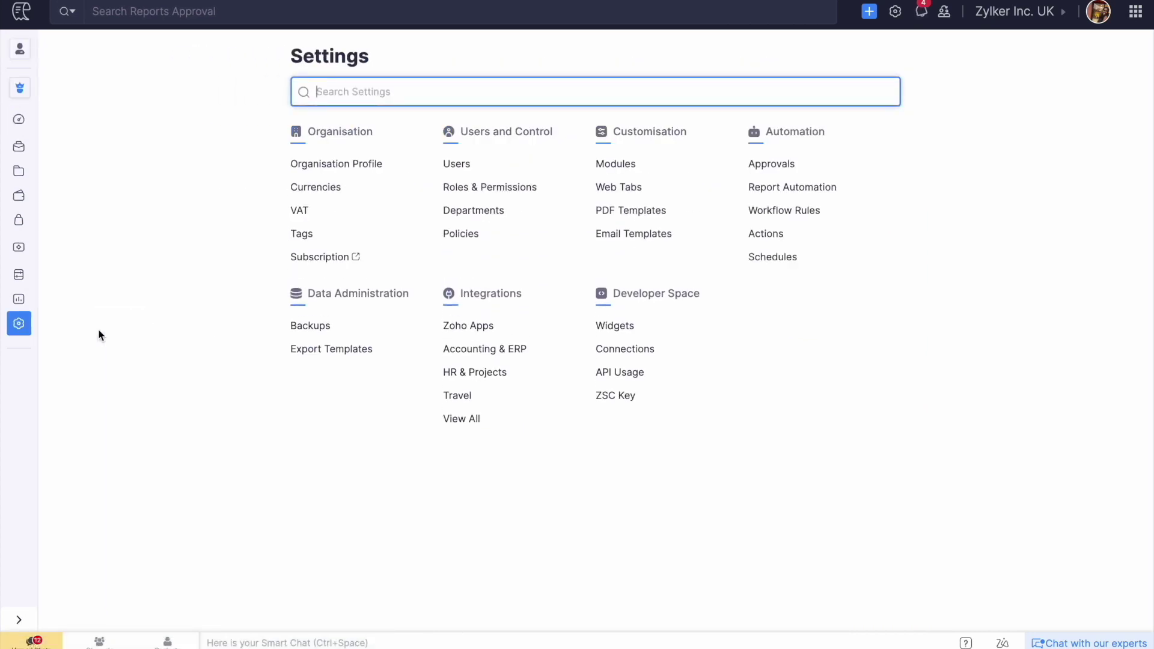
{"action": "left_click", "coordinate": [457, 168]}
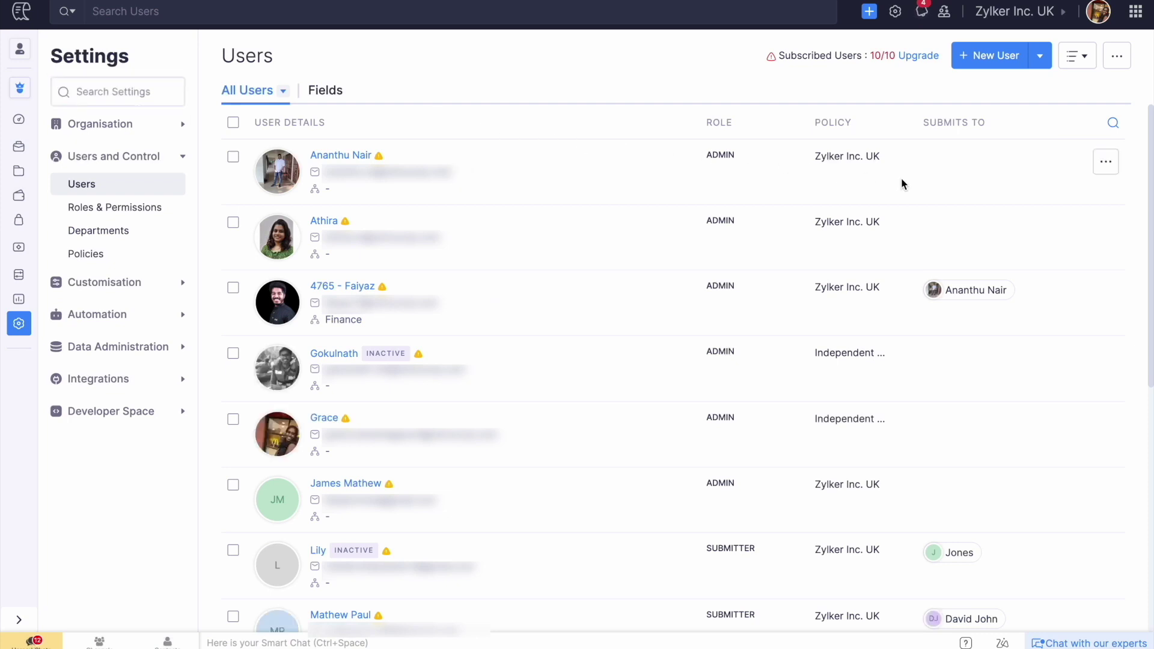
{"action": "left_click", "coordinate": [1111, 162]}
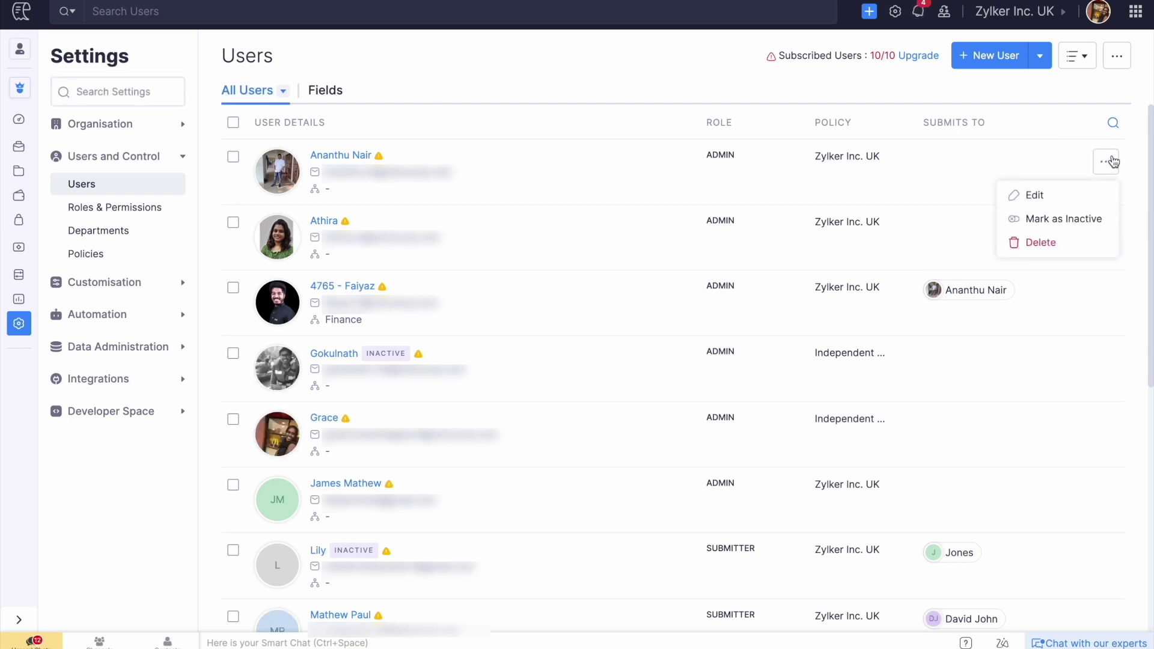
{"action": "left_click", "coordinate": [1056, 196]}
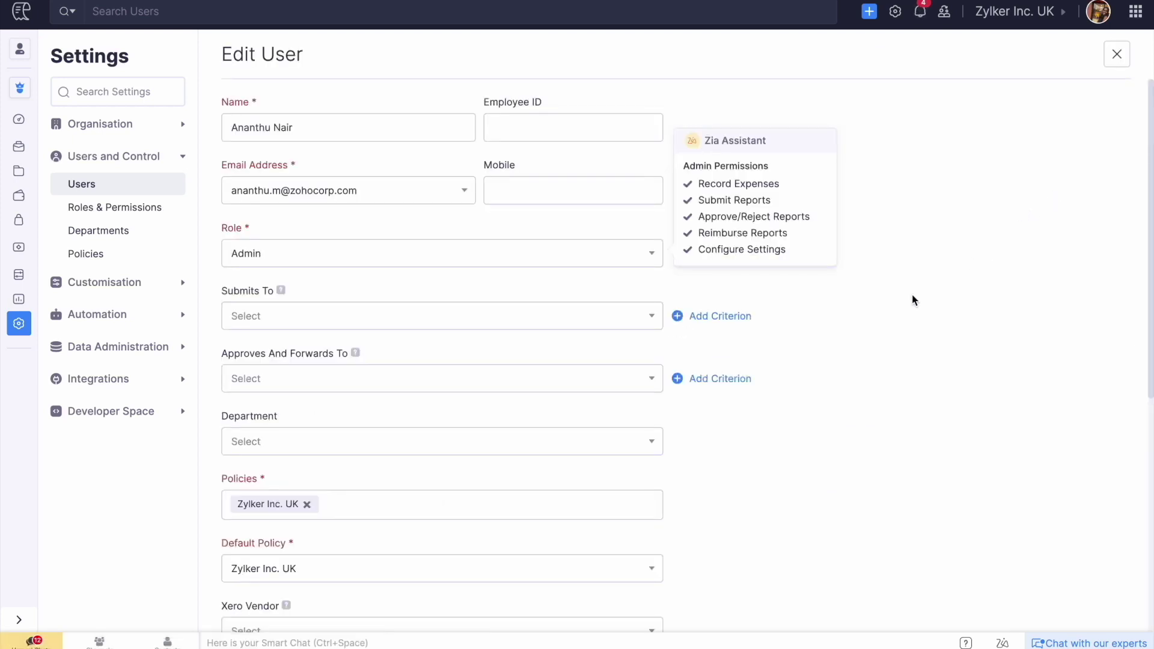
{"action": "scroll", "coordinate": [824, 355], "scroll_direction": "down", "scroll_amount": 3}
{"action": "left_click", "coordinate": [651, 452]}
{"action": "scroll", "coordinate": [649, 455], "scroll_direction": "down", "scroll_amount": 2}
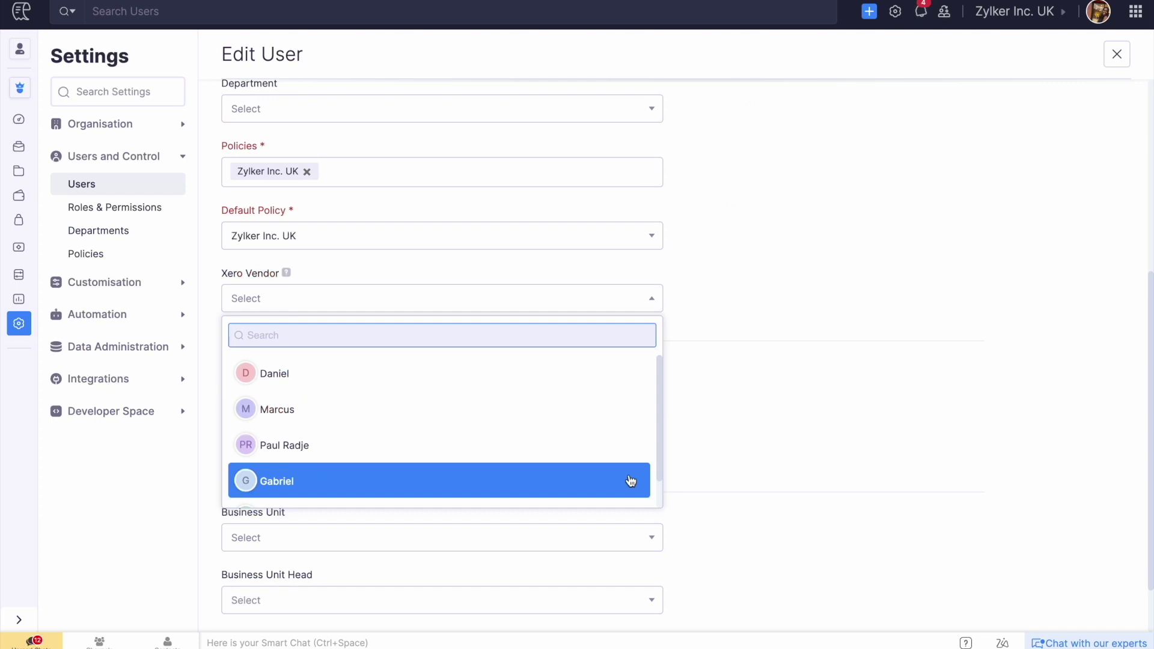
{"action": "left_click", "coordinate": [620, 427]}
{"action": "scroll", "coordinate": [616, 425], "scroll_direction": "down", "scroll_amount": 1}
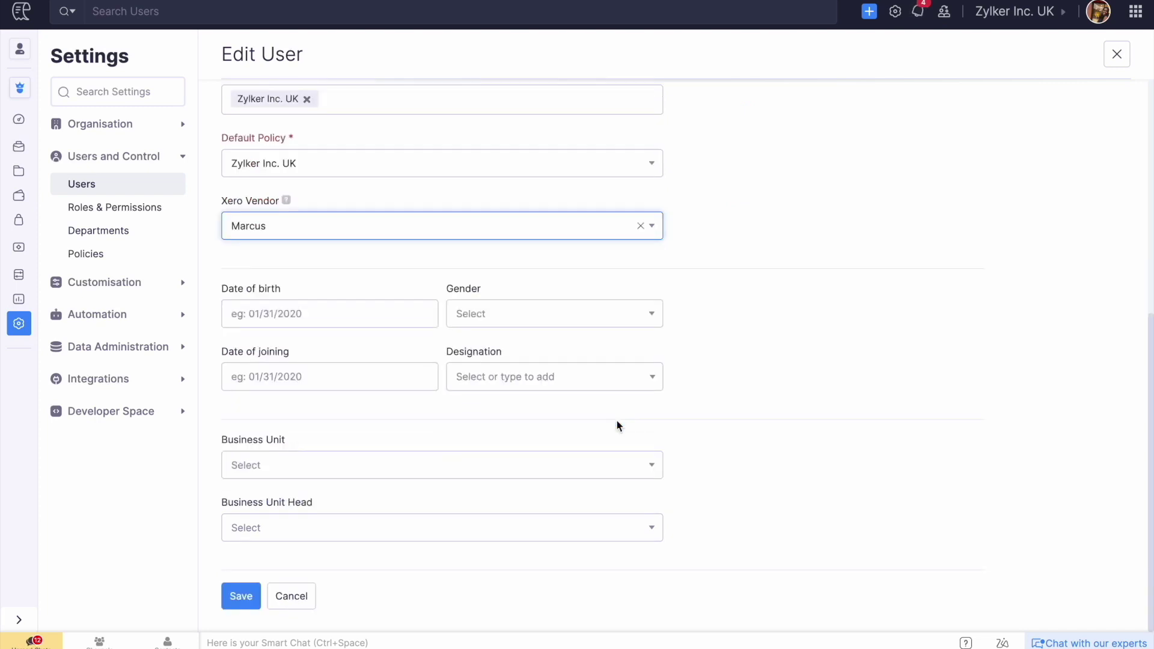
{"action": "left_click", "coordinate": [238, 598]}
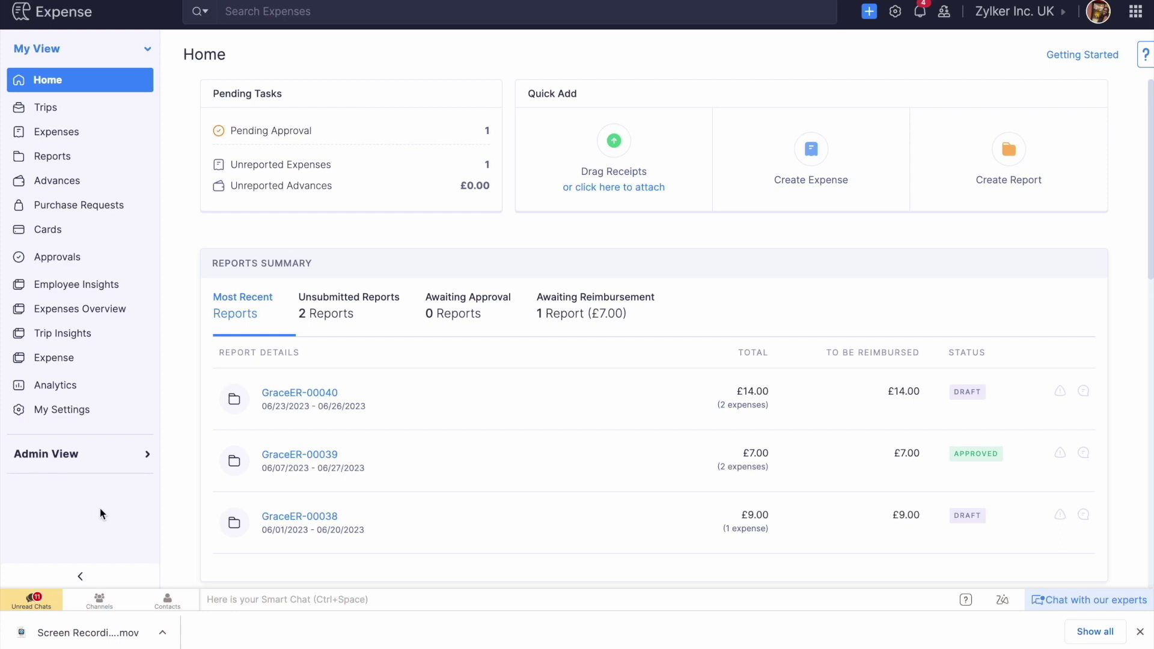
In the admin Settings > Modules > Merchants list, give the second merchant a Xero Vendor and save.
{"action": "left_click", "coordinate": [90, 459]}
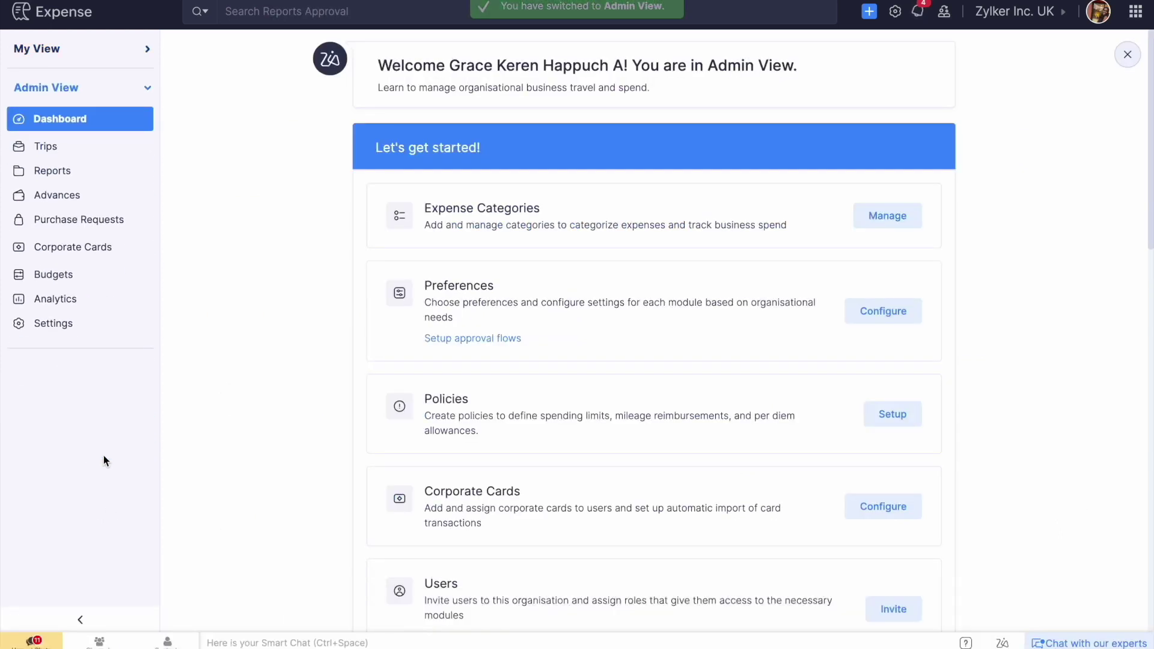
{"action": "left_click", "coordinate": [85, 320]}
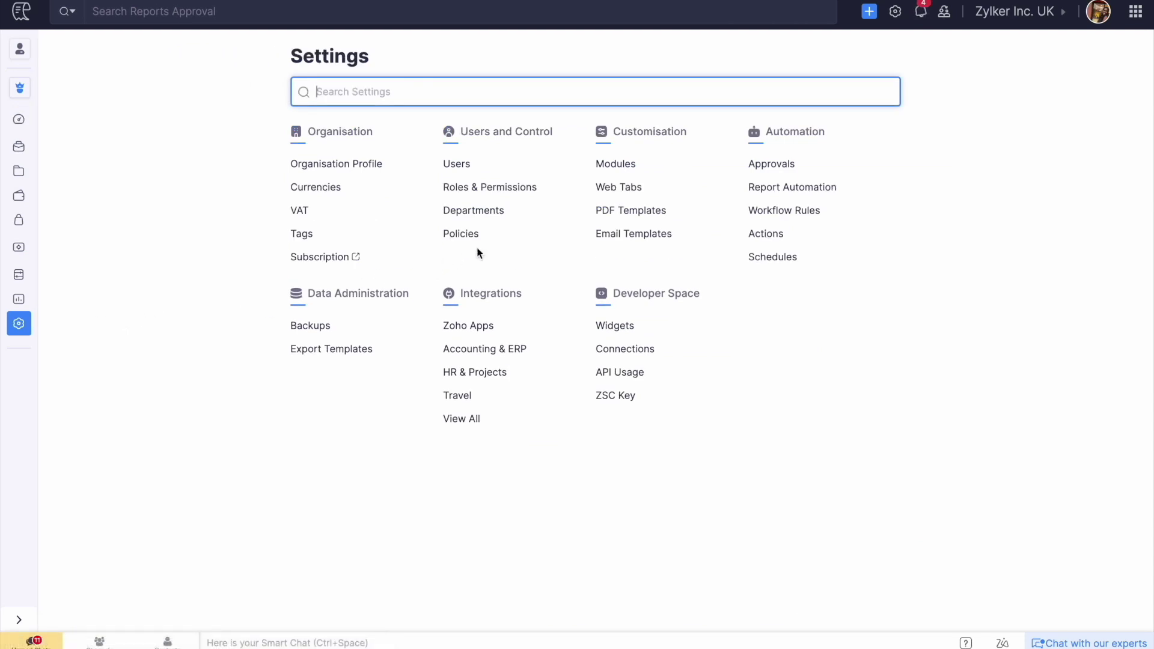
{"action": "left_click", "coordinate": [631, 168]}
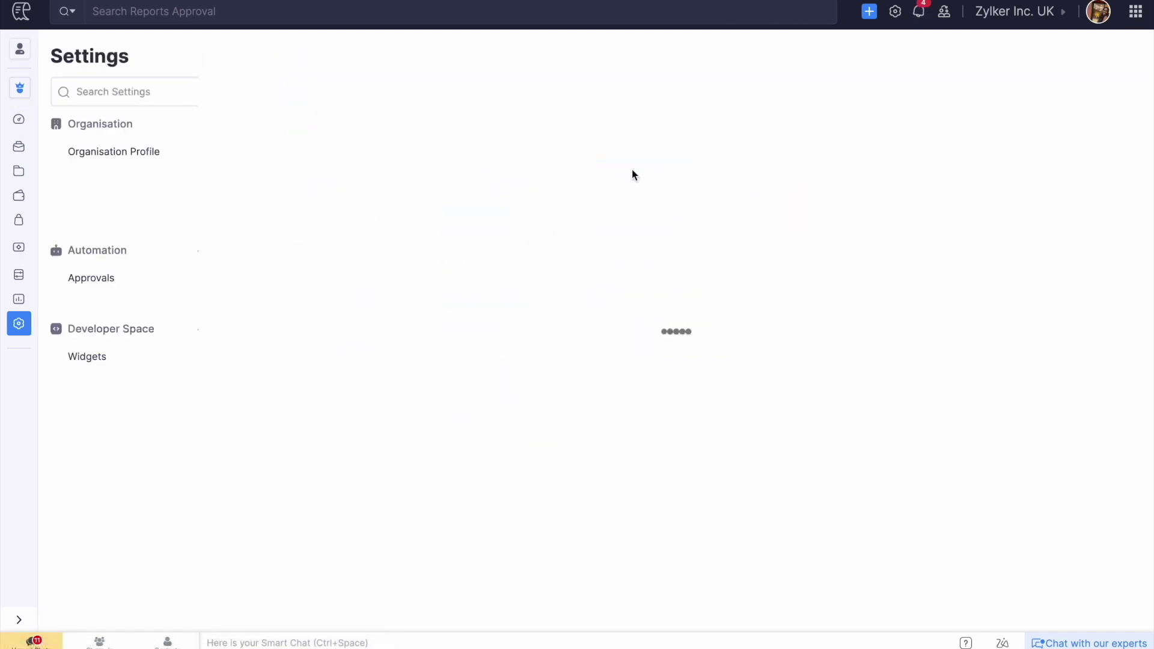
{"action": "scroll", "coordinate": [634, 172], "scroll_direction": "down", "scroll_amount": 3}
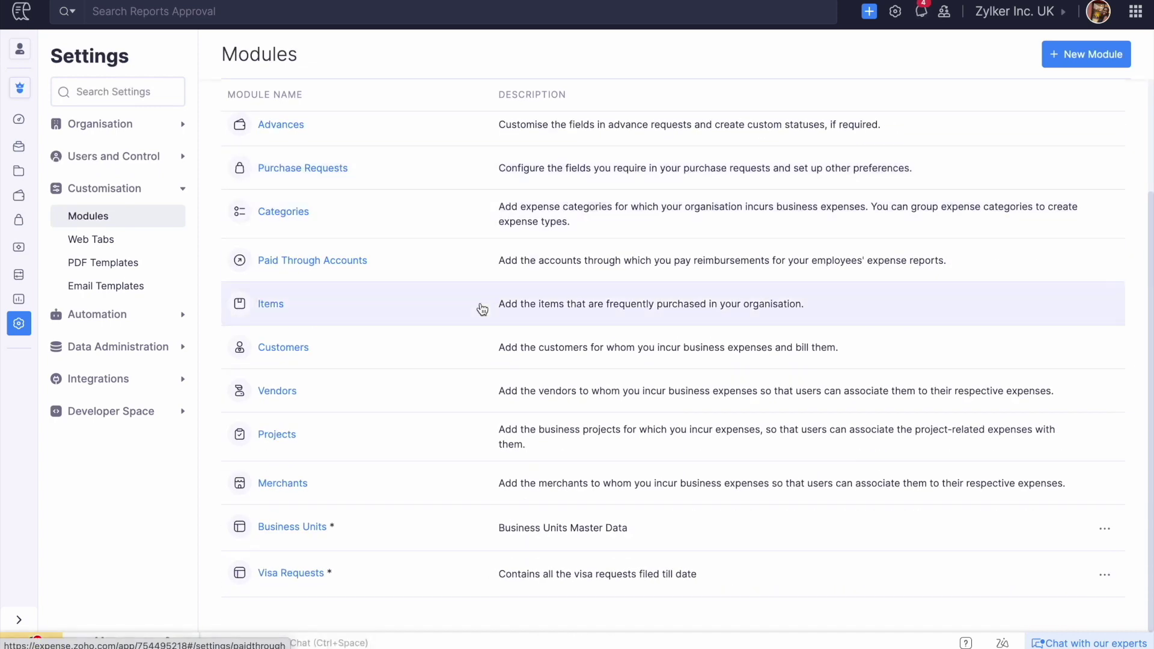
{"action": "left_click", "coordinate": [276, 492]}
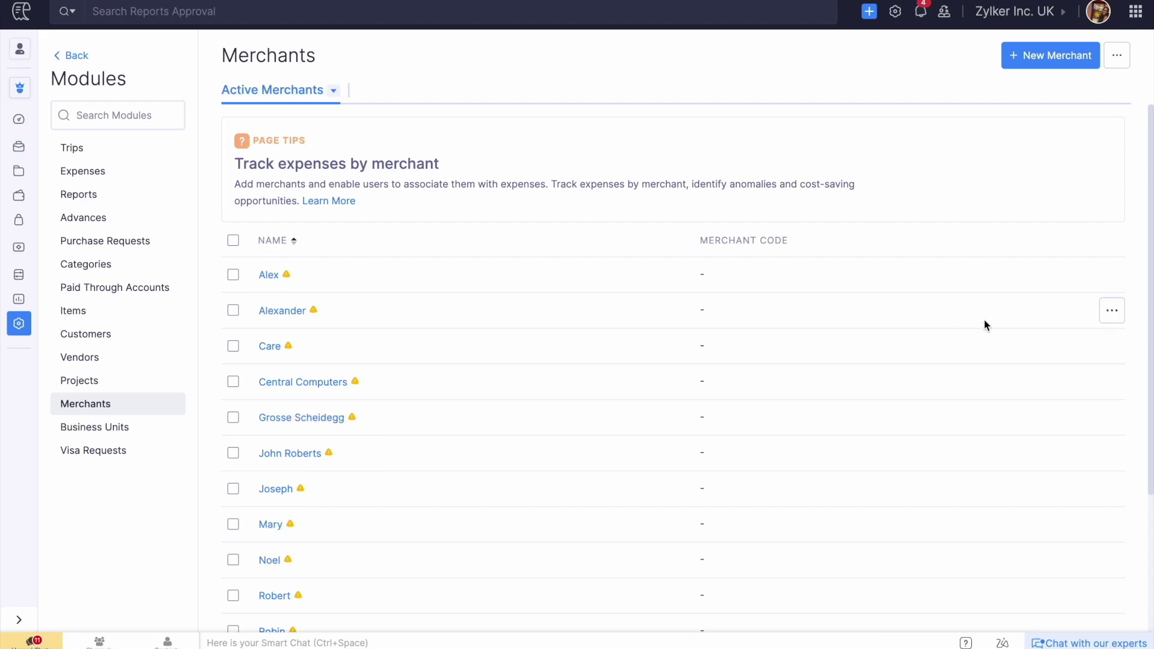
{"action": "left_click", "coordinate": [1112, 310]}
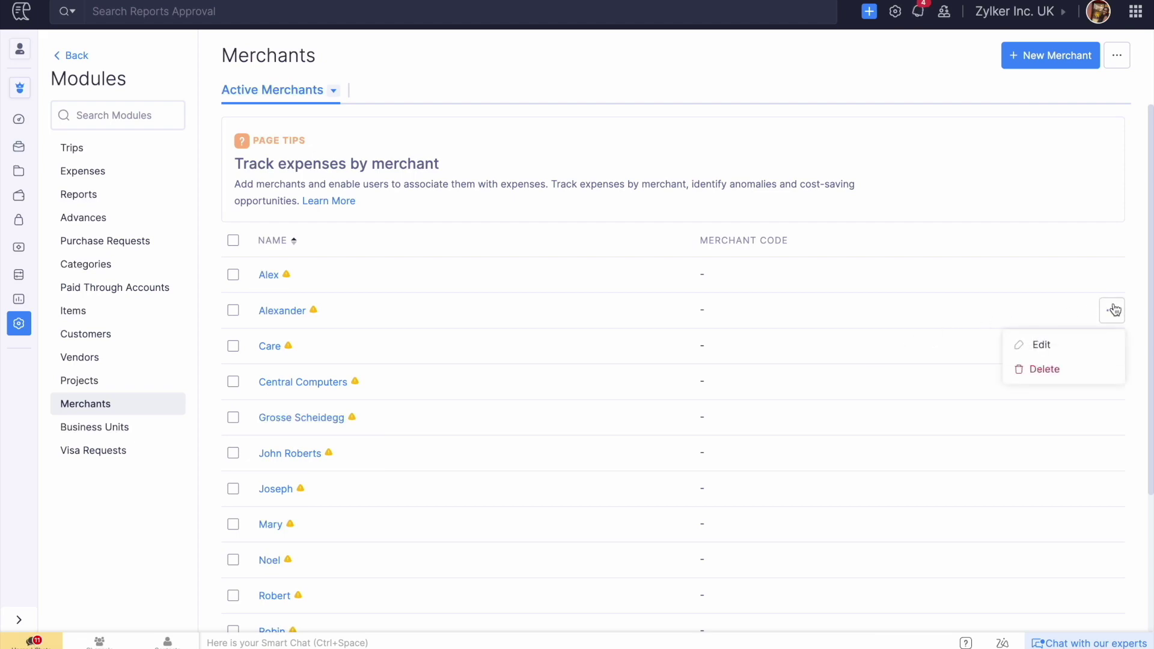
{"action": "left_click", "coordinate": [1049, 350]}
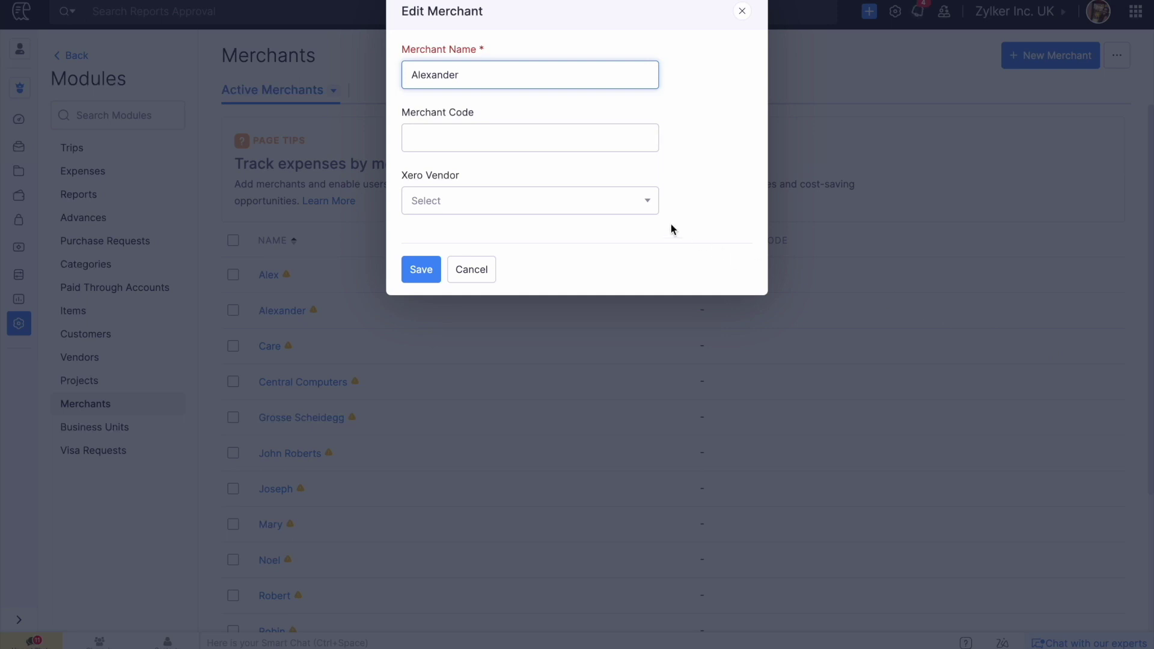
{"action": "left_click", "coordinate": [625, 201]}
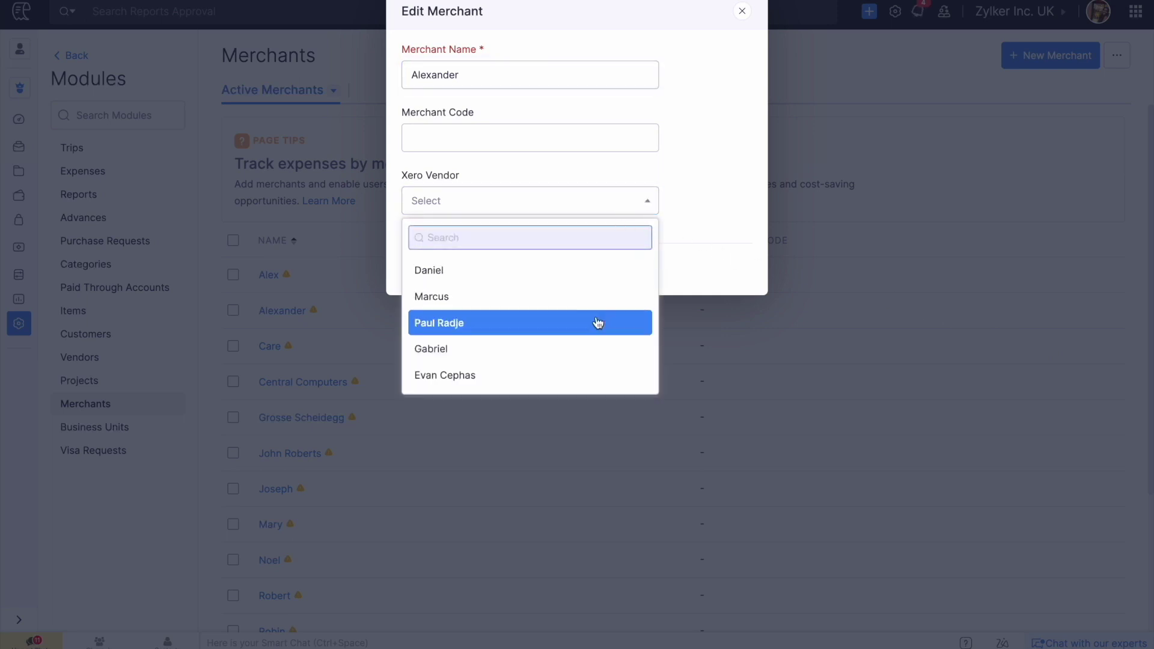
{"action": "left_click", "coordinate": [599, 322]}
{"action": "left_click", "coordinate": [433, 278]}
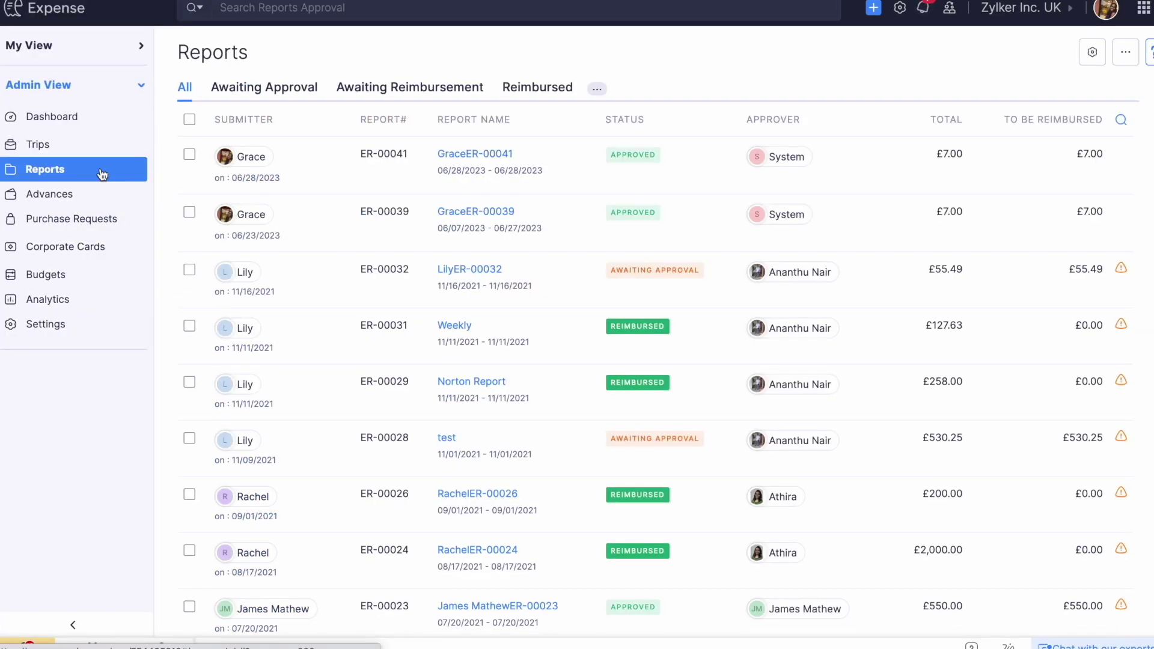
Export report ER-00041 to Xero, confirming its single reimbursable expense as a £7.00 bill.
{"action": "left_click", "coordinate": [314, 169]}
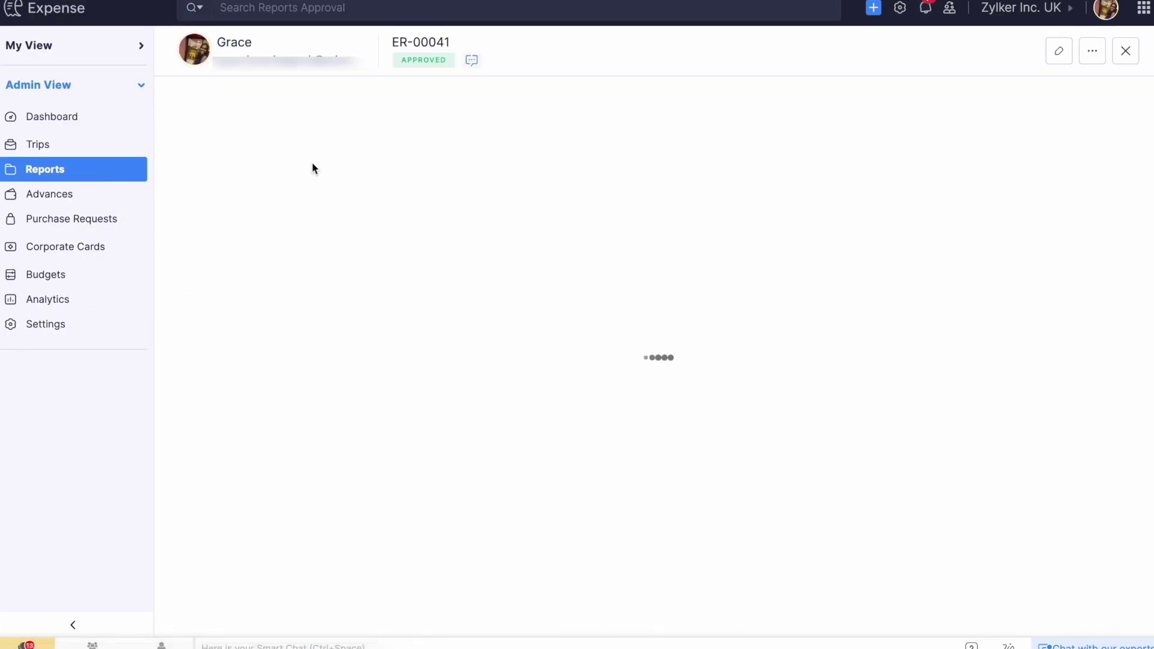
{"action": "left_click", "coordinate": [900, 59]}
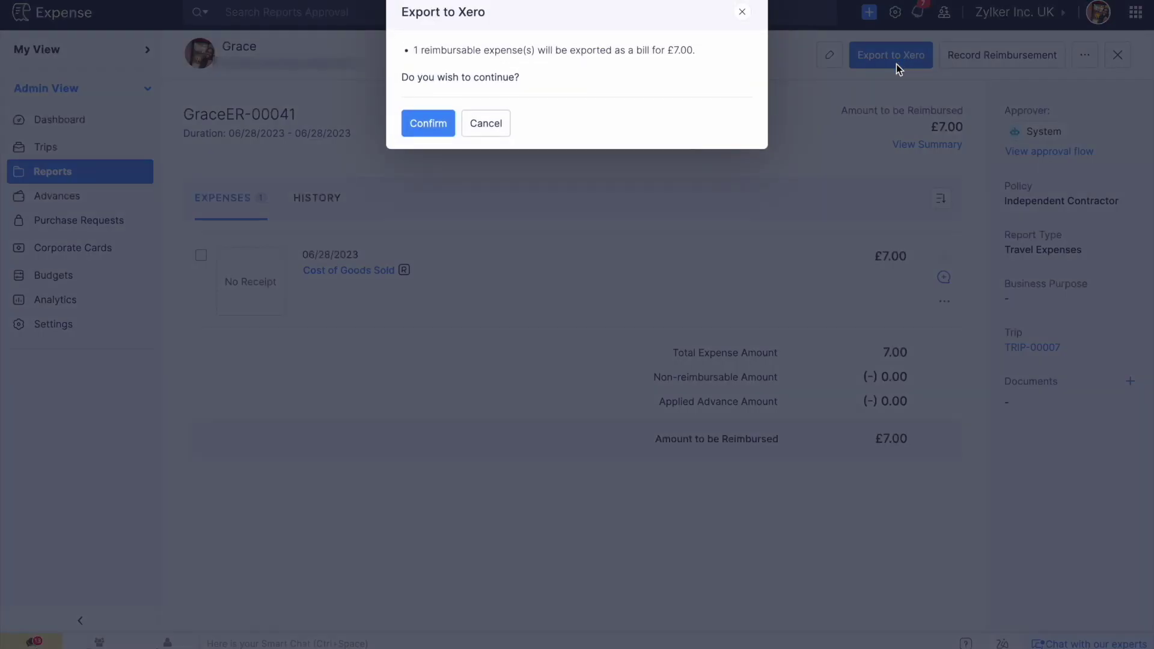
{"action": "left_click", "coordinate": [440, 134]}
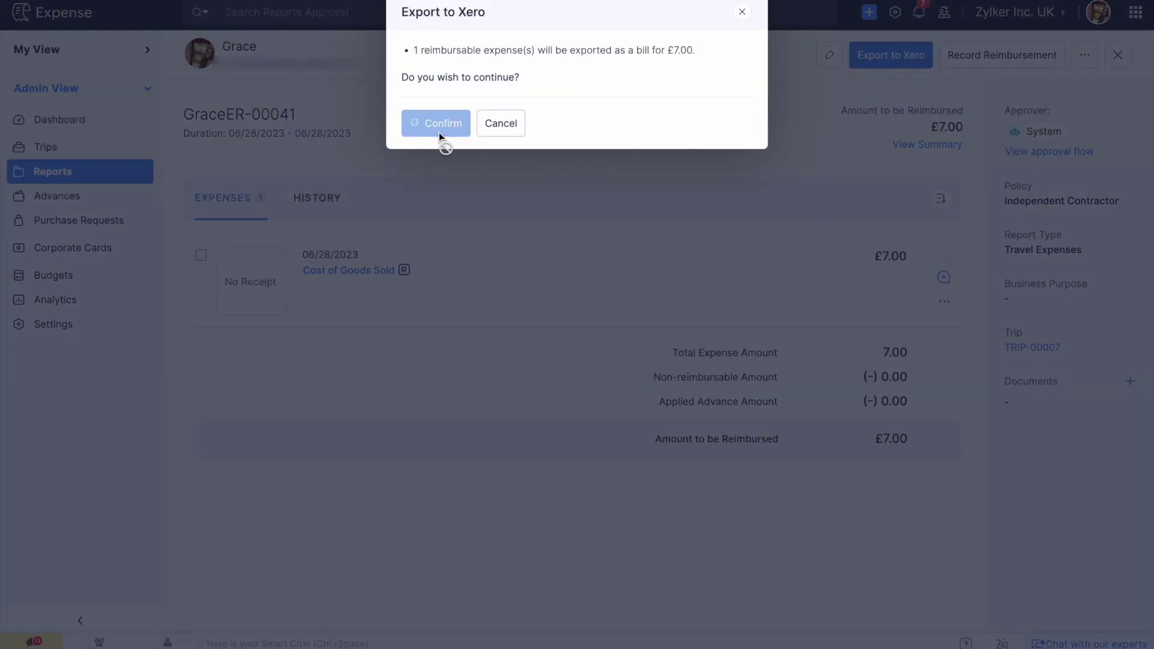